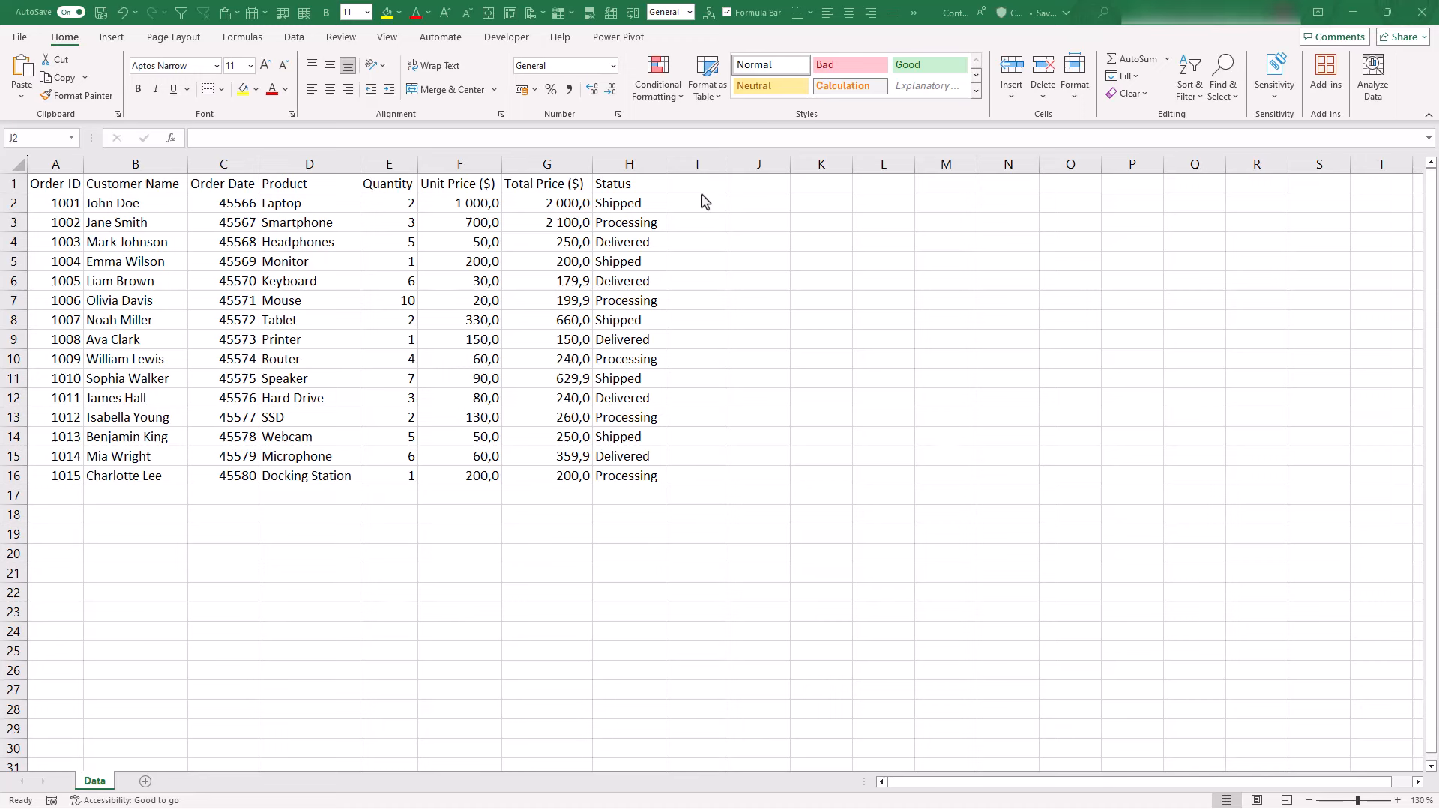
{"action": "left_click", "coordinate": [700, 202]}
{"action": "key", "text": "alt"}
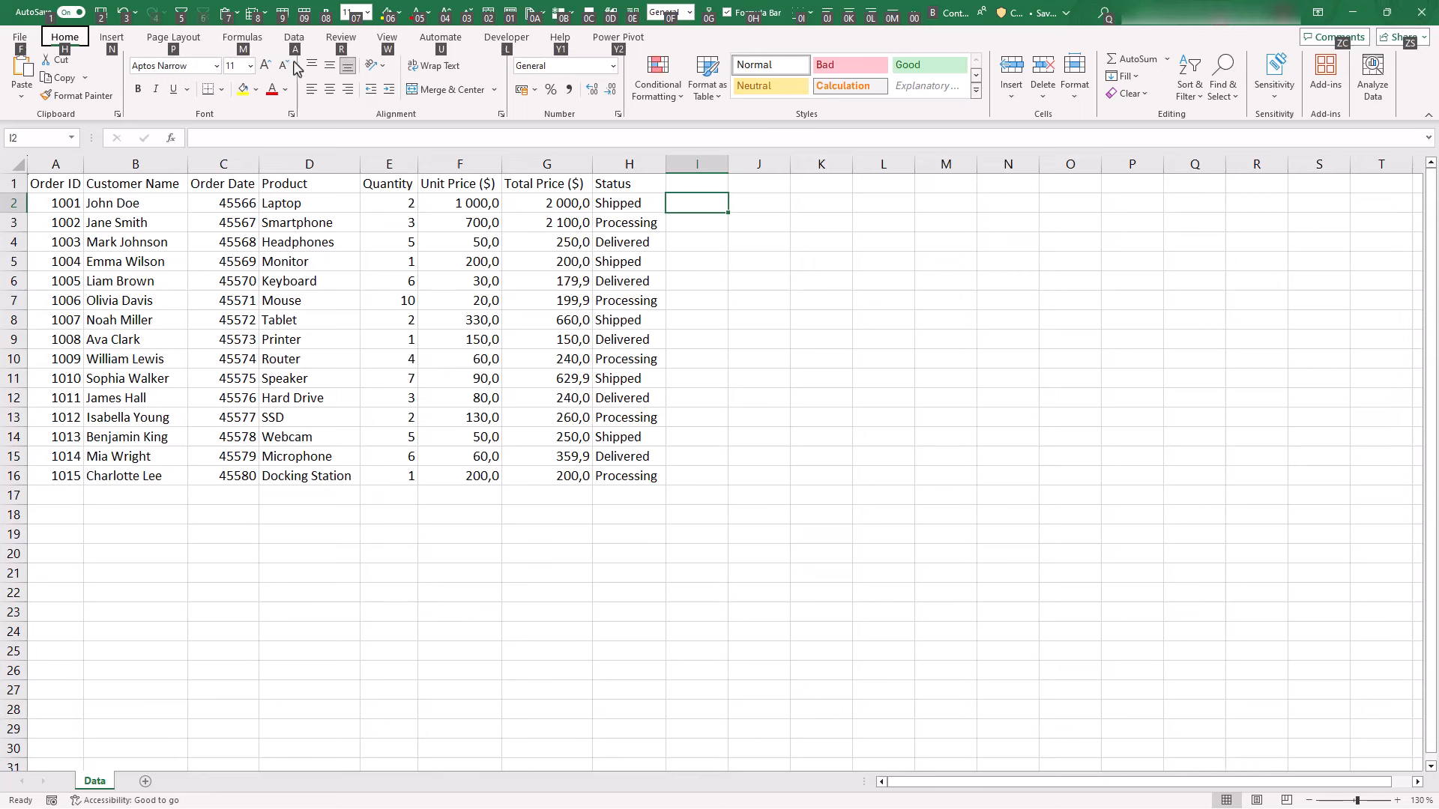
{"action": "key", "text": "h"}
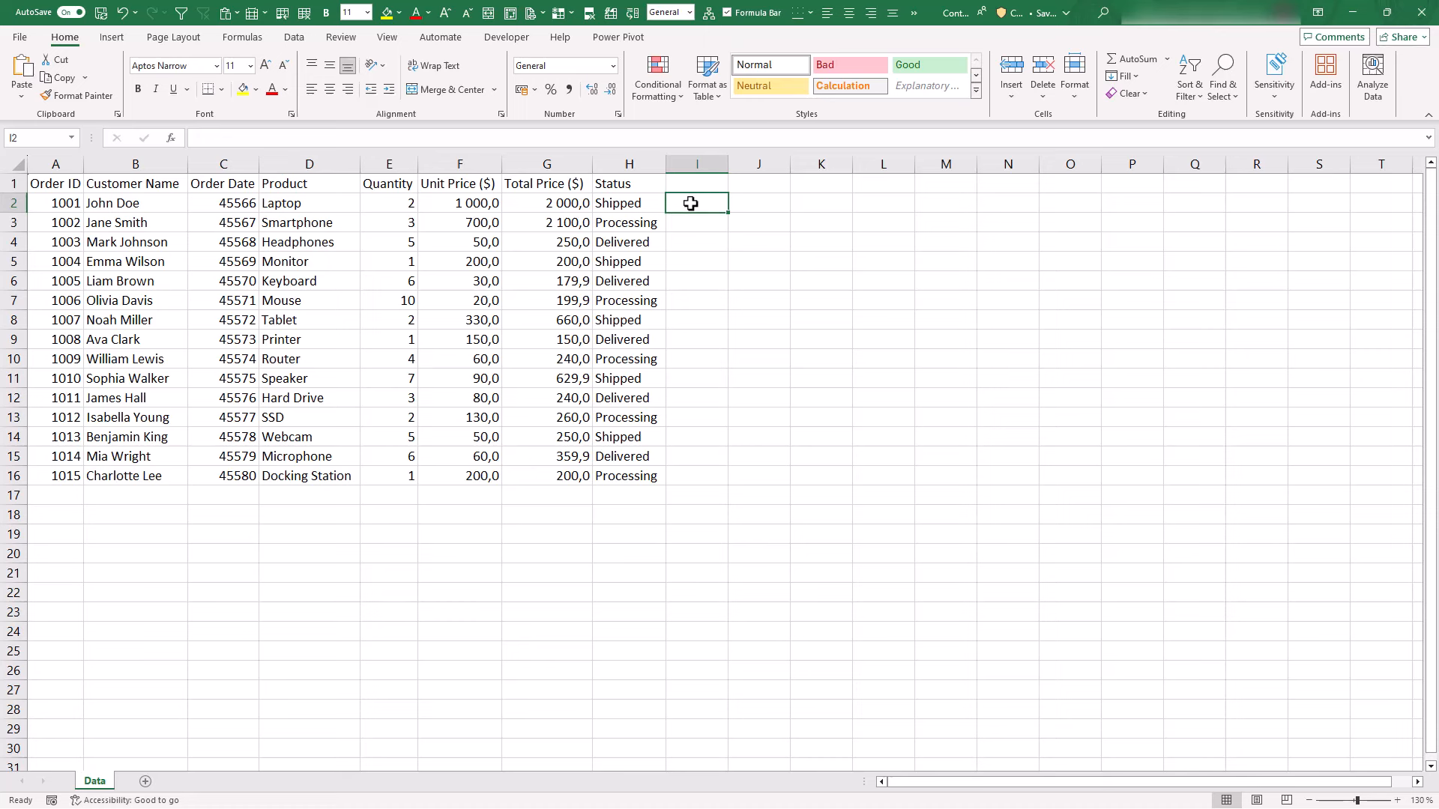
{"action": "key", "text": "Left"}
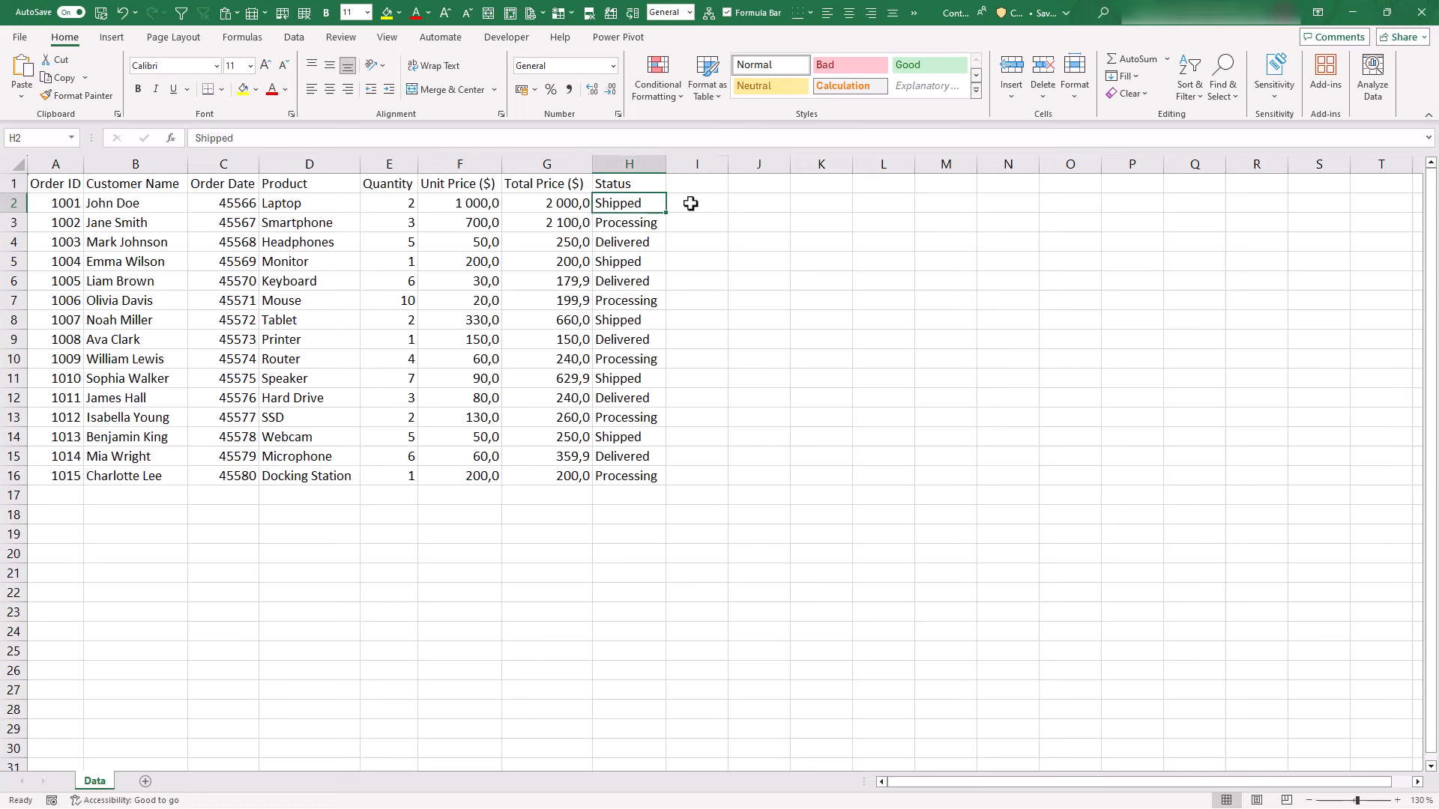
Make the Order ID header in cell A1 bold.
{"action": "key", "text": "ctrl+Home"}
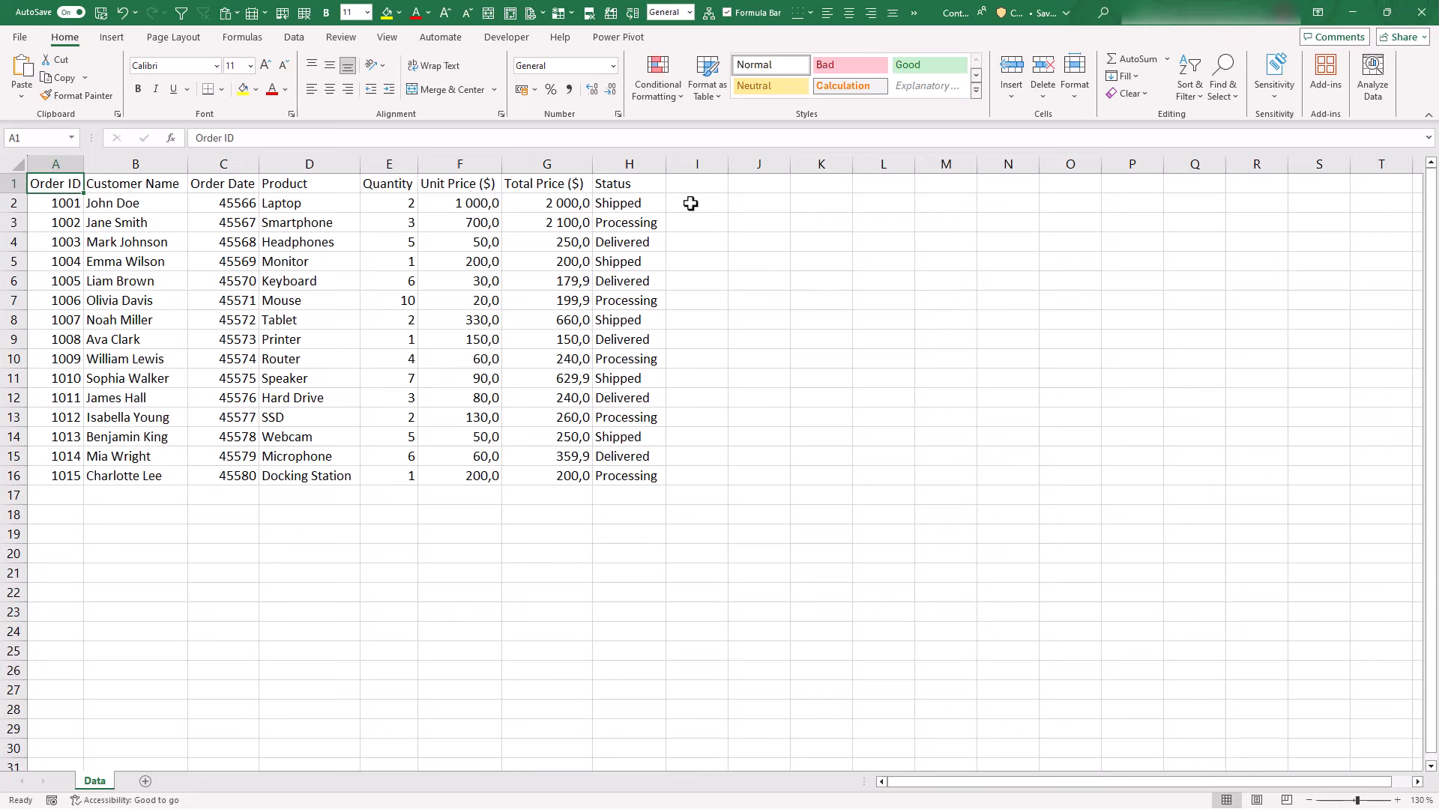
{"action": "key", "text": "alt"}
{"action": "key", "text": "h"}
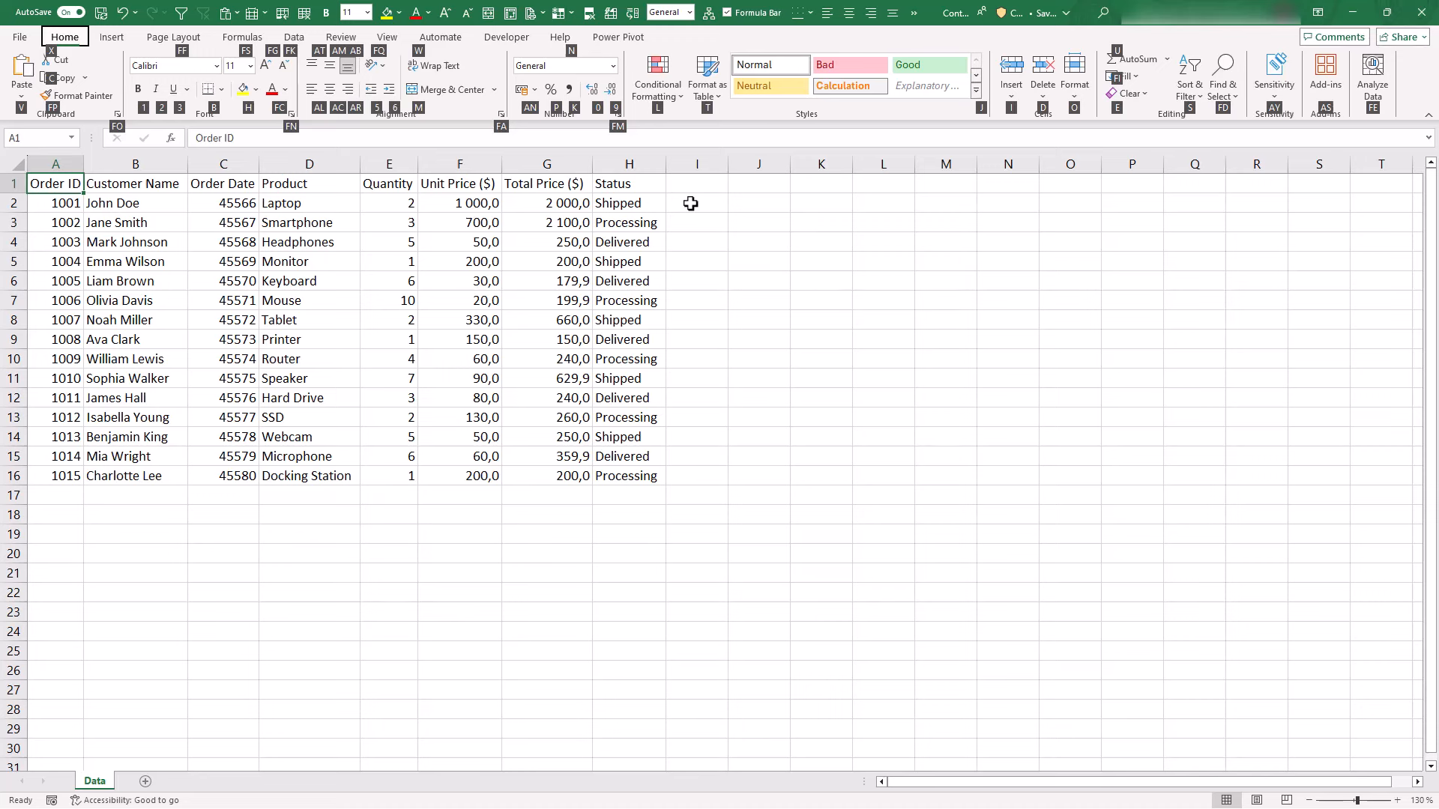
{"action": "left_click", "coordinate": [141, 93]}
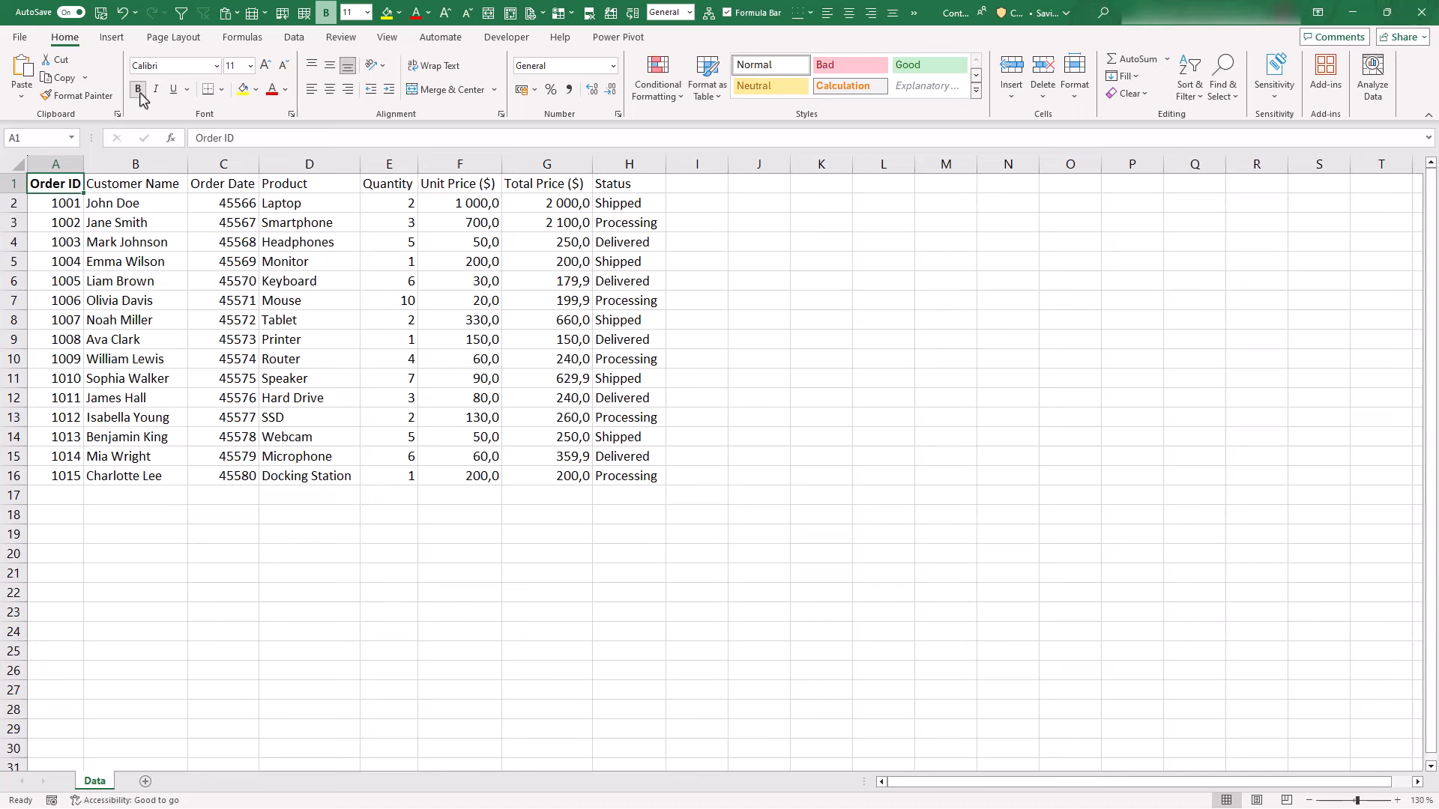
Fill the Order ID header cell A1 with the standard yellow color.
{"action": "key", "text": "alt"}
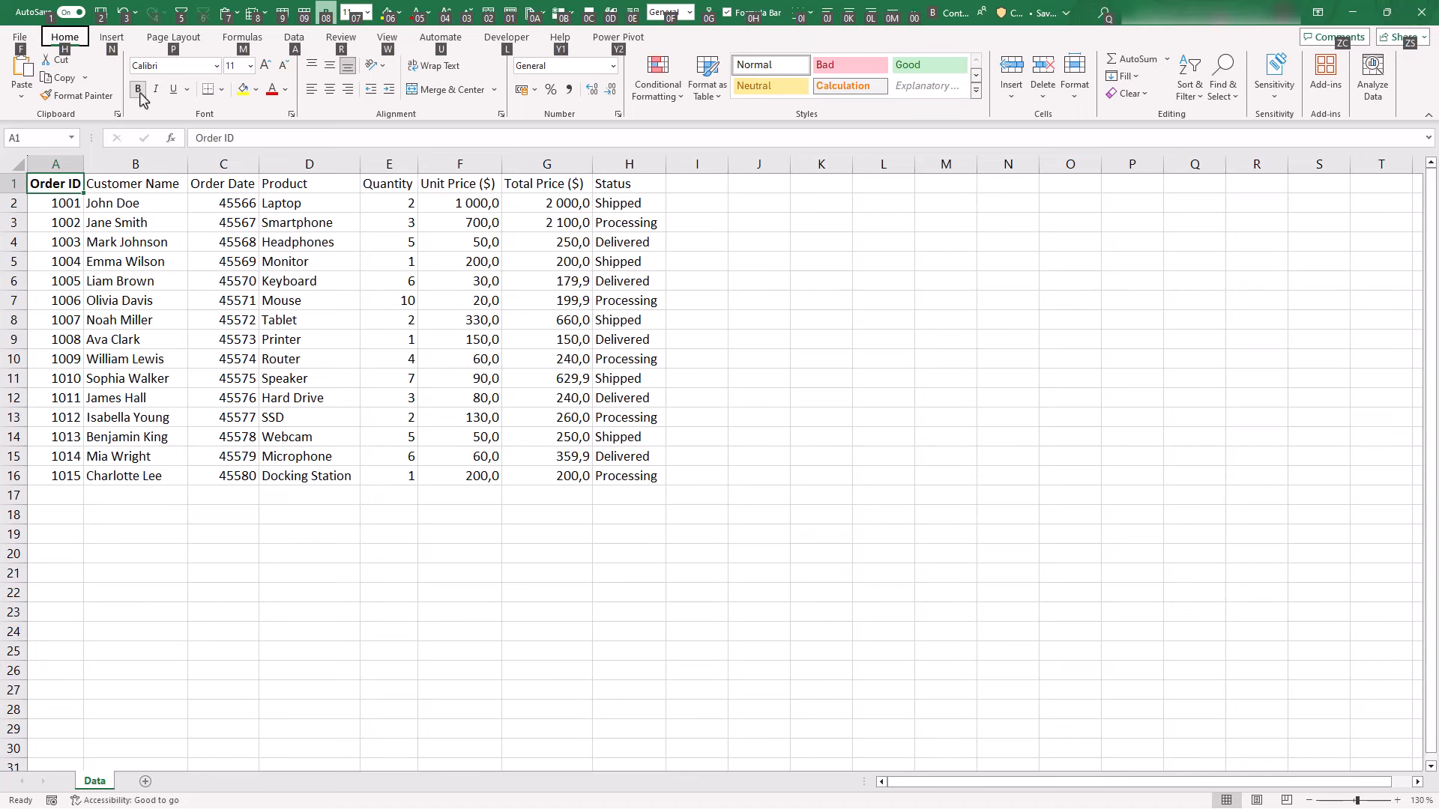
{"action": "key", "text": "h"}
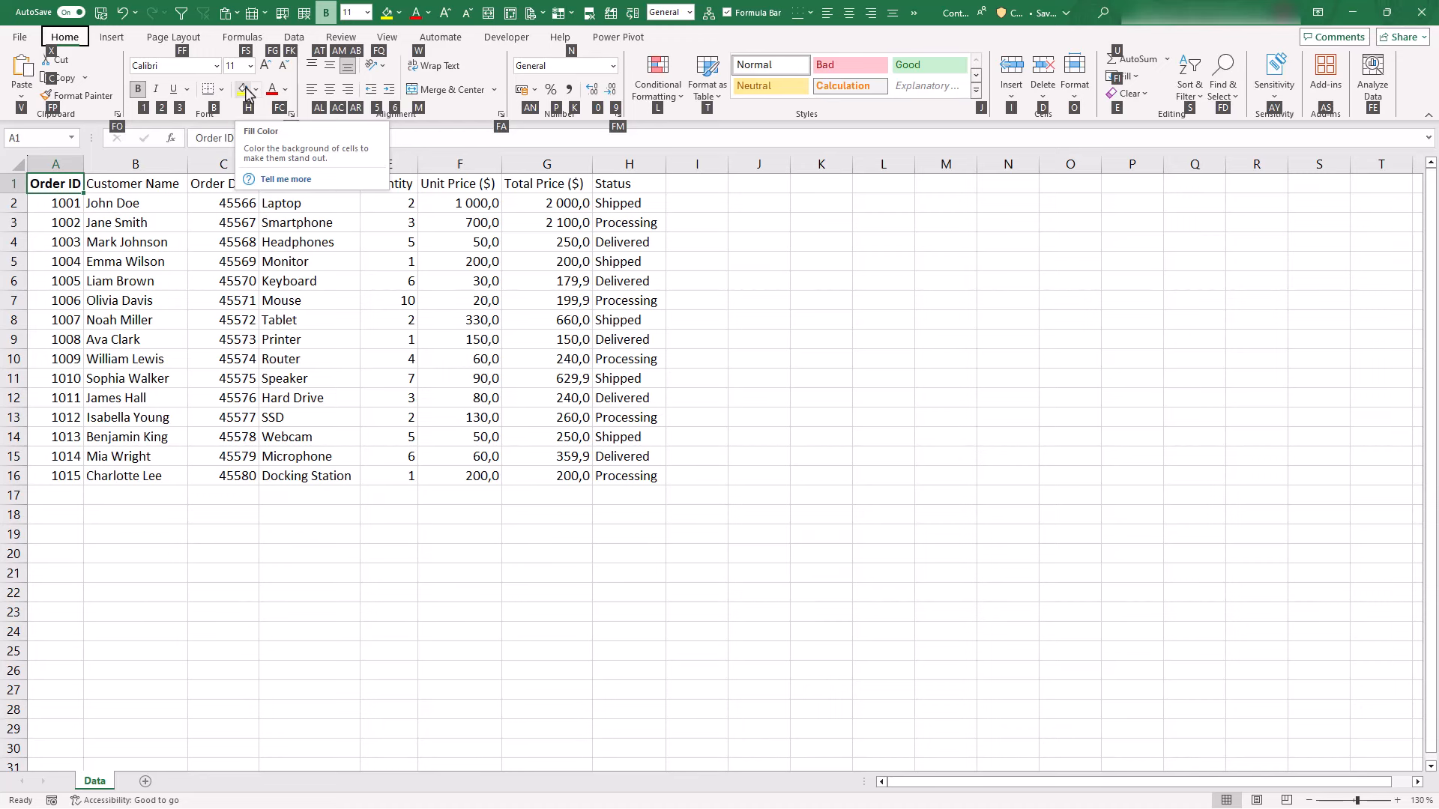
{"action": "key", "text": "h"}
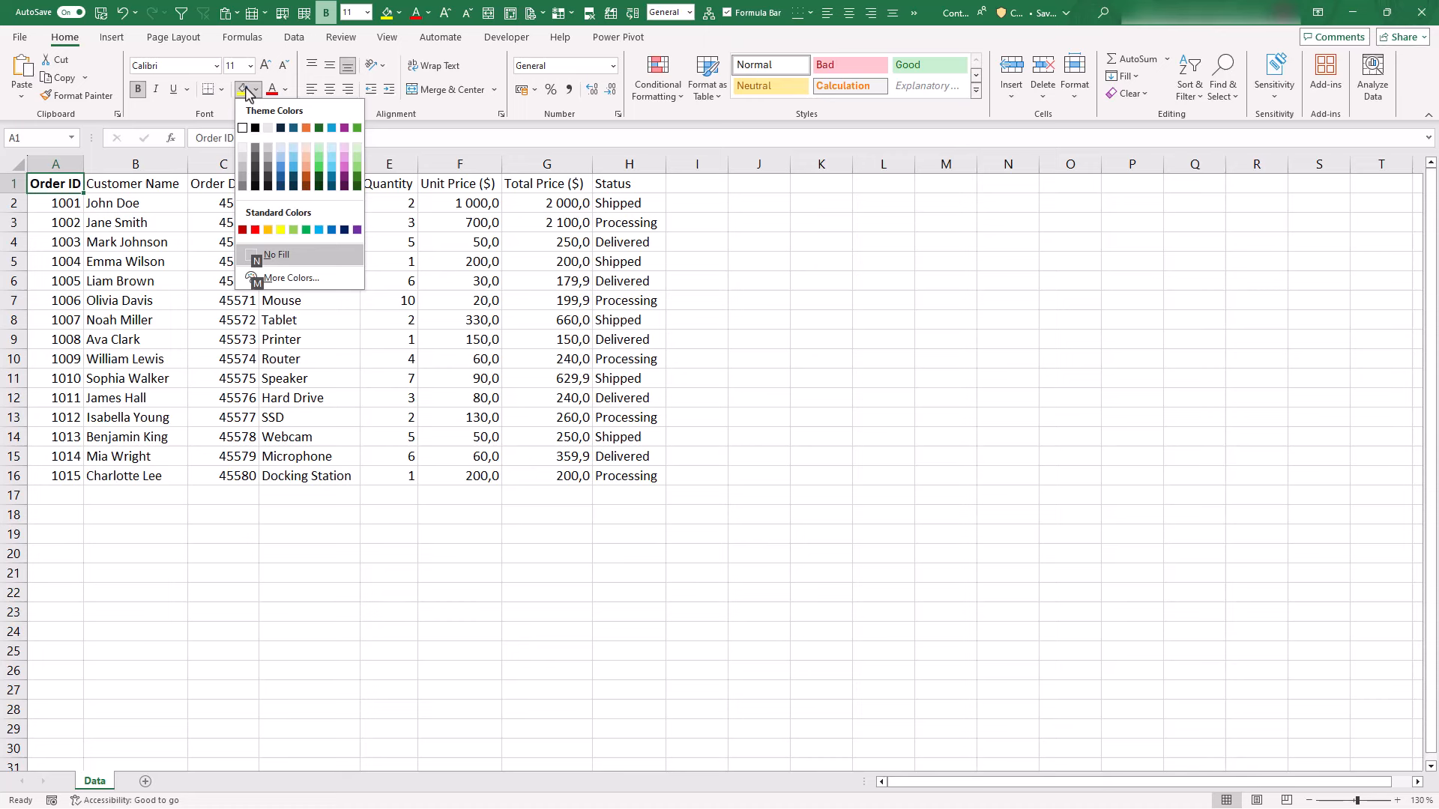
{"action": "key", "text": "Up"}
{"action": "key", "text": "Up"}
{"action": "key", "text": "Up"}
{"action": "key", "text": "Left"}
{"action": "key", "text": "Left"}
{"action": "key", "text": "Left"}
{"action": "key", "text": "Left"}
{"action": "key", "text": "Left"}
{"action": "key", "text": "Left"}
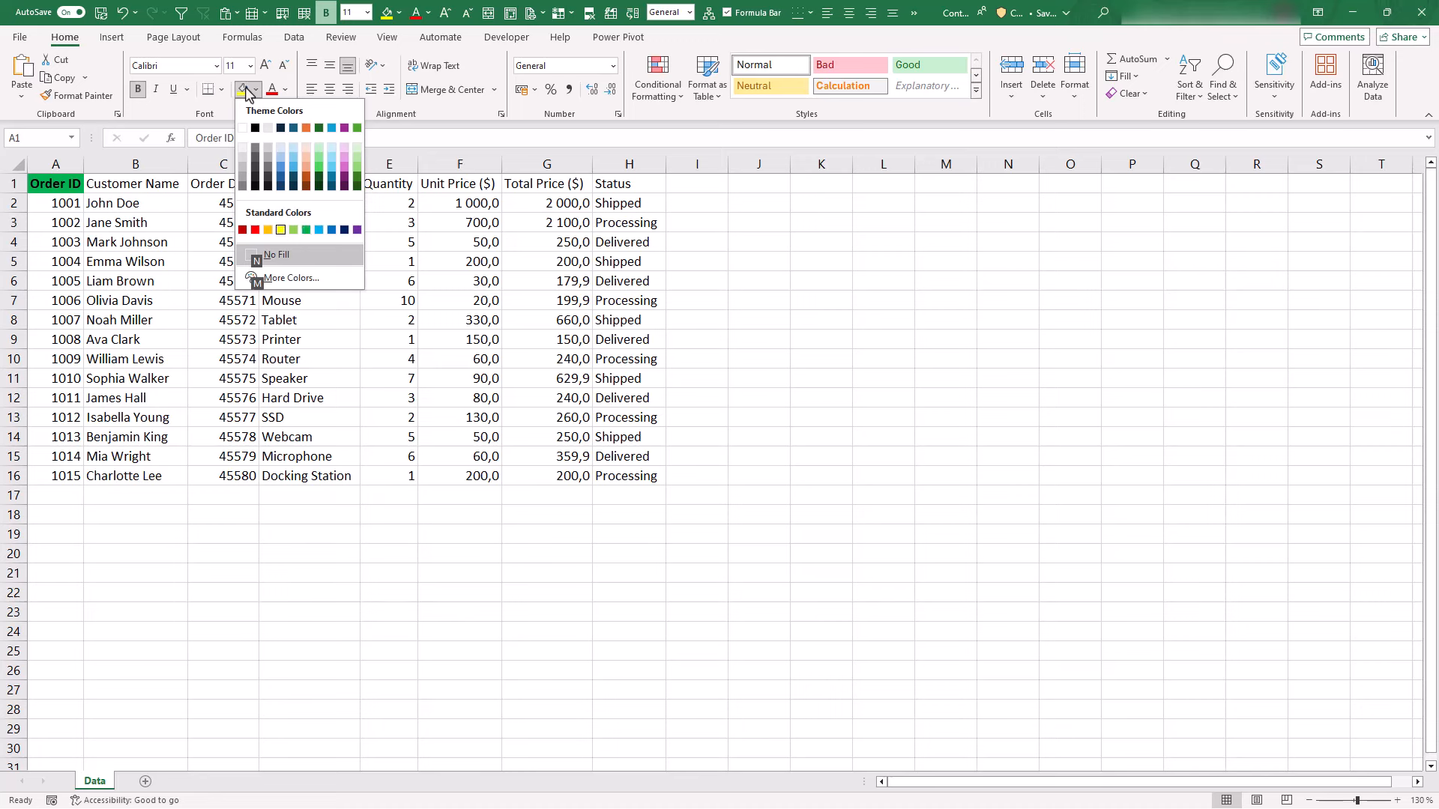
{"action": "key", "text": "Return"}
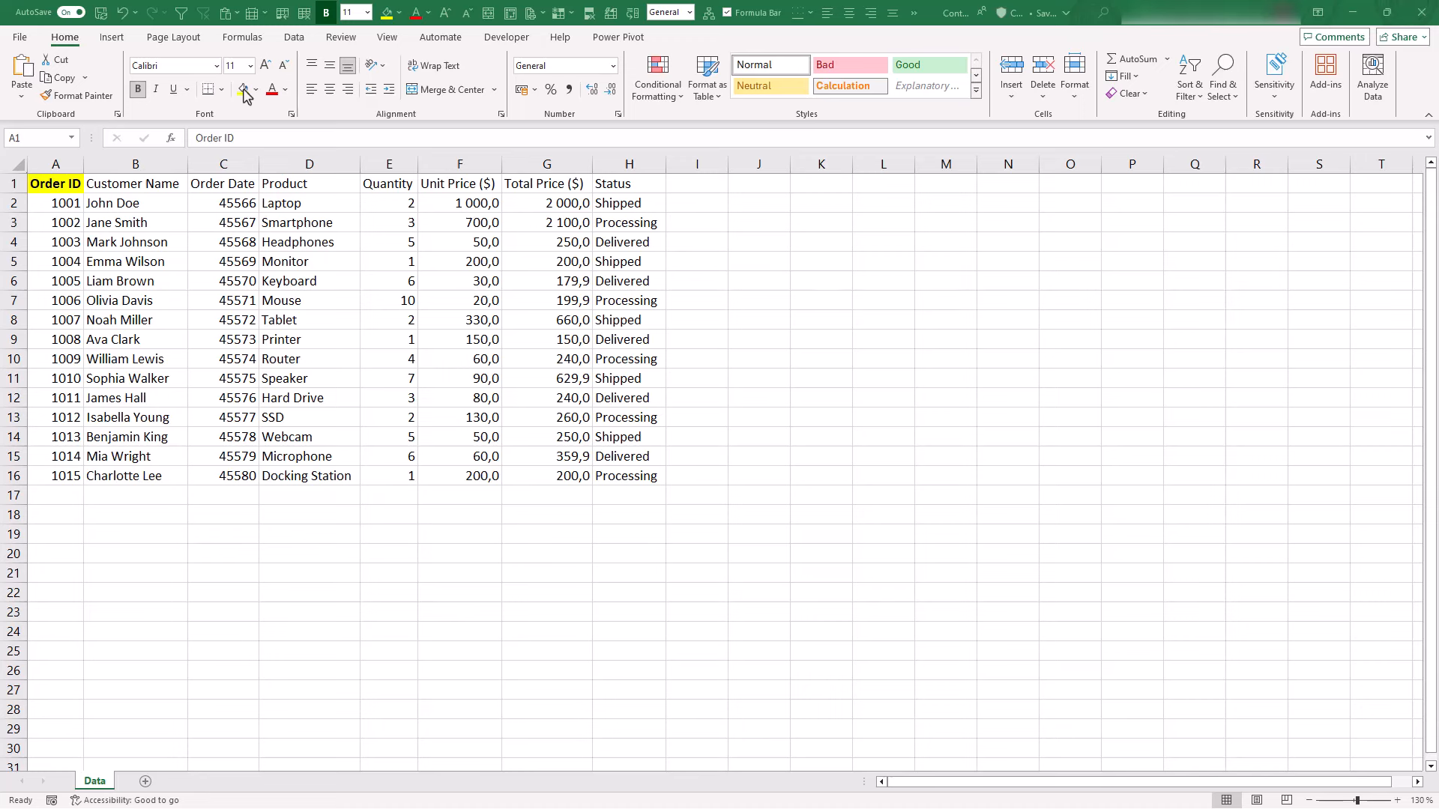
{"action": "key", "text": "alt"}
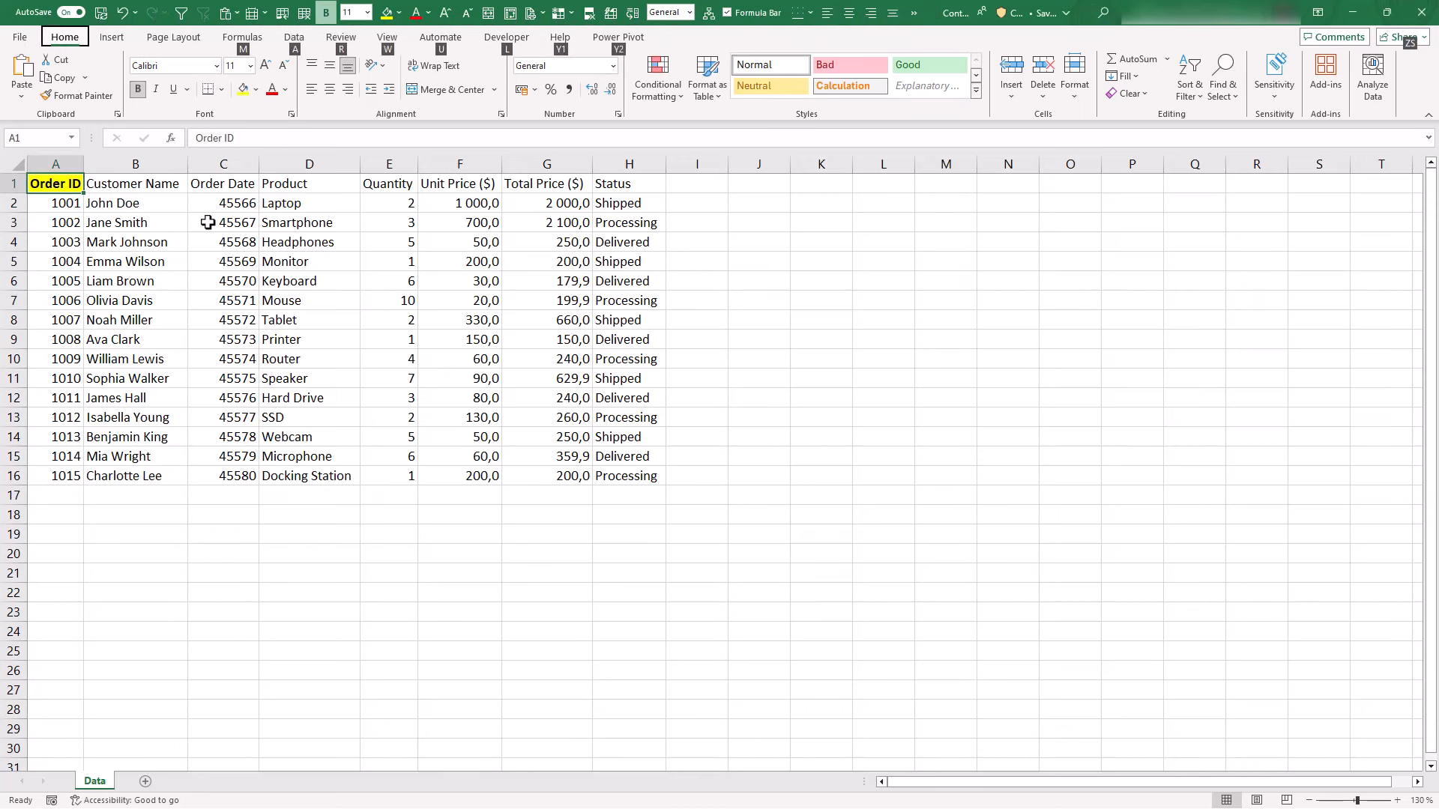
{"action": "key", "text": "h"}
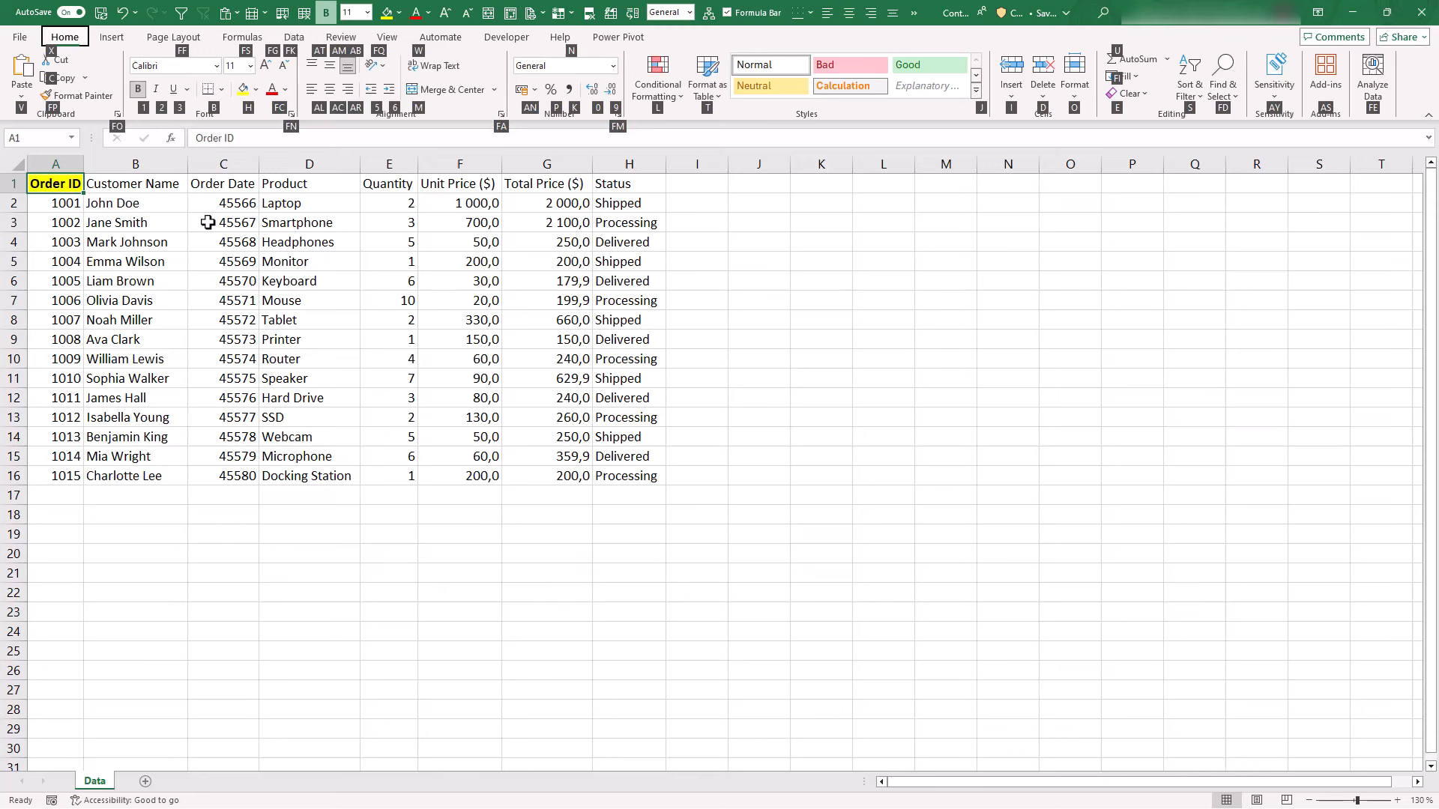
{"action": "left_click", "coordinate": [208, 223]}
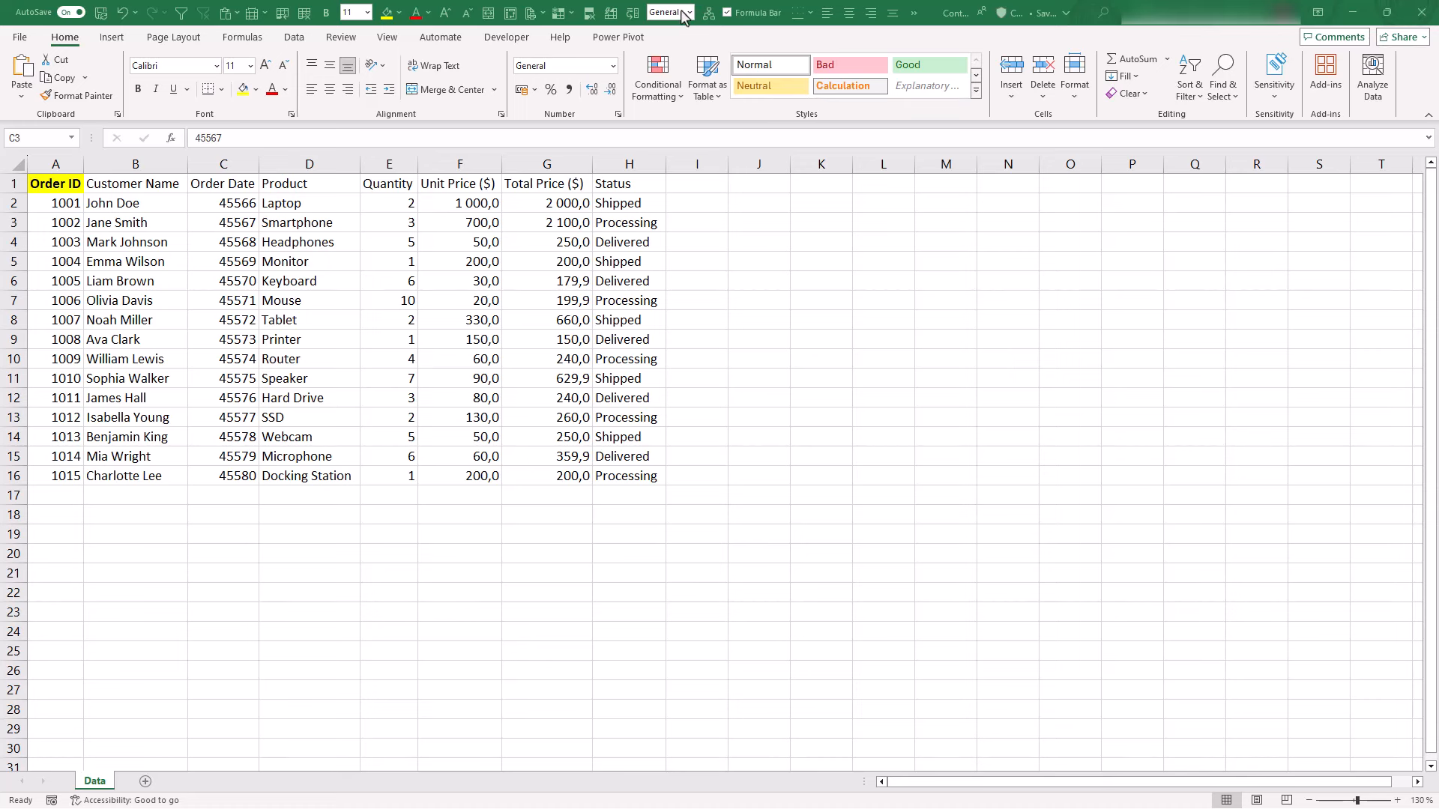
Make the first order ID in cell A2 bold.
{"action": "left_click", "coordinate": [52, 202]}
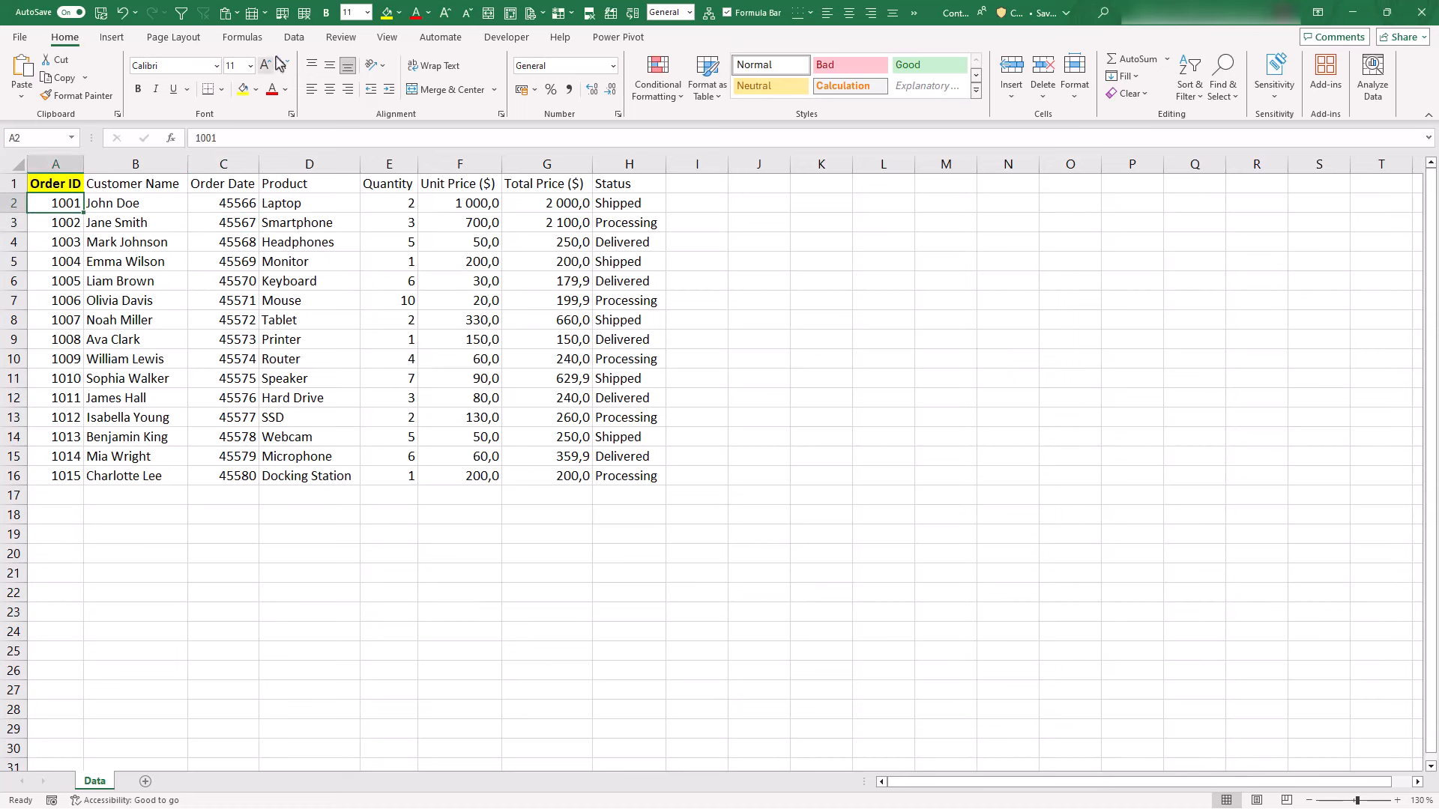
{"action": "left_click", "coordinate": [326, 12]}
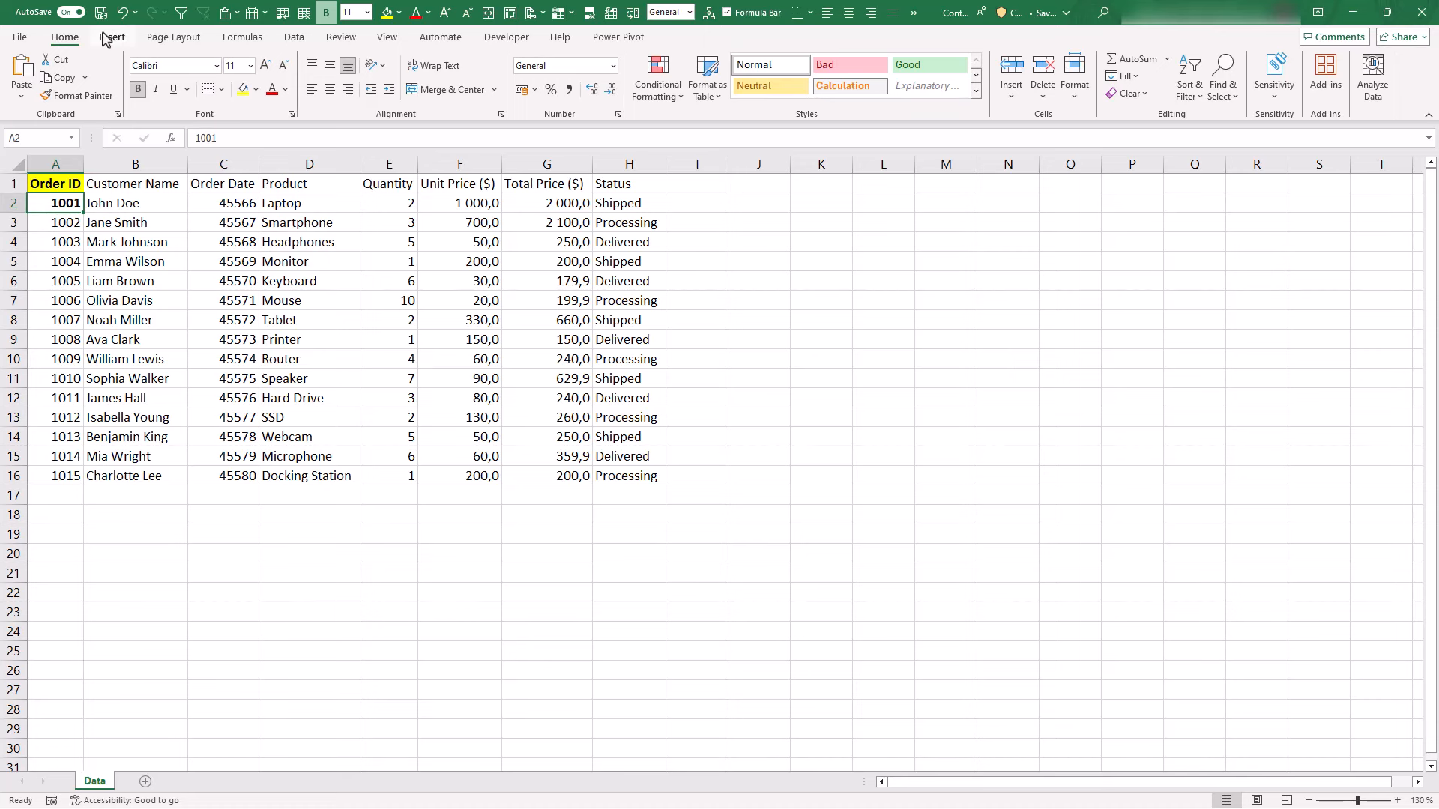
Show the Quick Access Toolbar below the ribbon.
{"action": "right_click", "coordinate": [28, 18]}
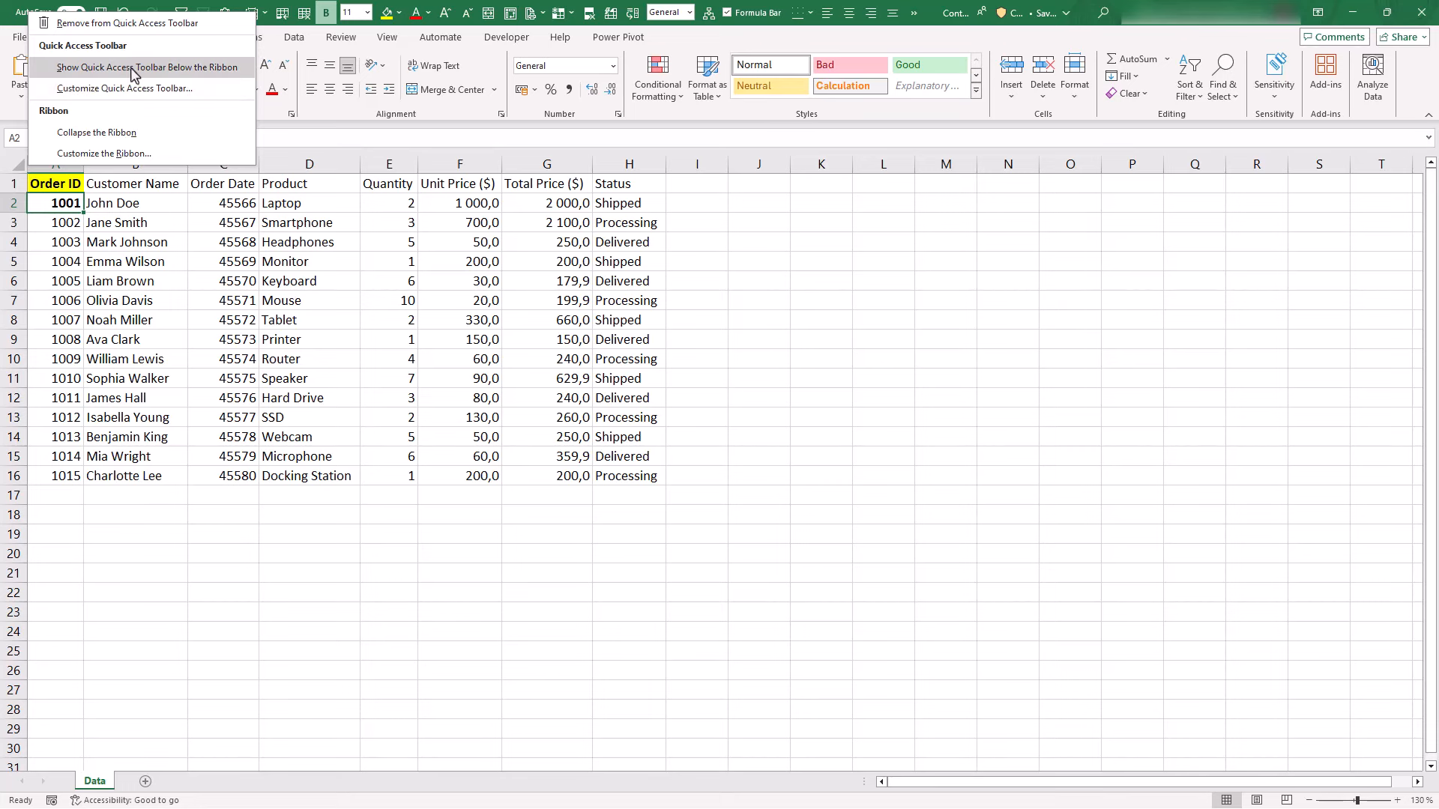
{"action": "left_click", "coordinate": [225, 67]}
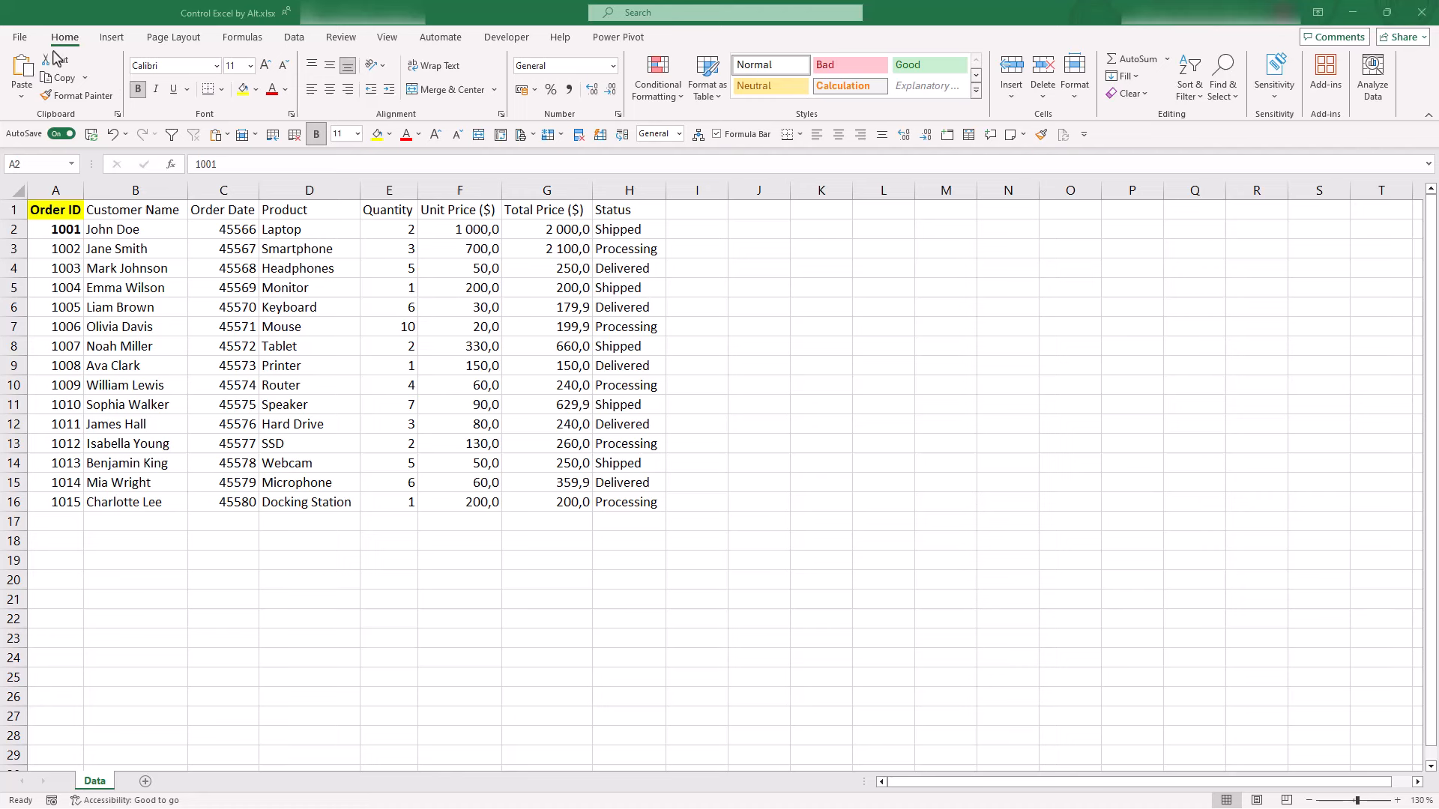
{"action": "right_click", "coordinate": [719, 101]}
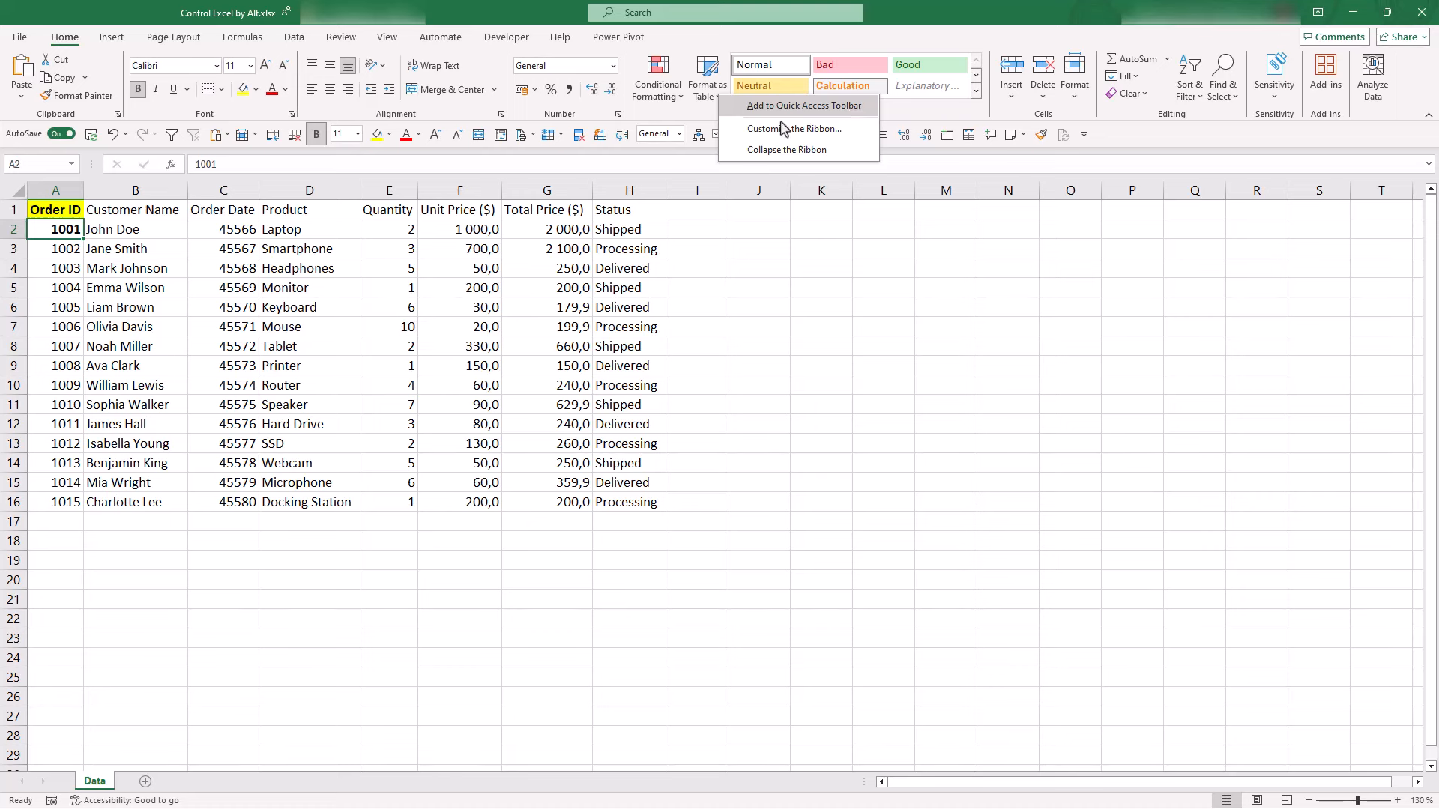
Make the Customer Name header in cell B1 bold.
{"action": "left_click", "coordinate": [172, 216]}
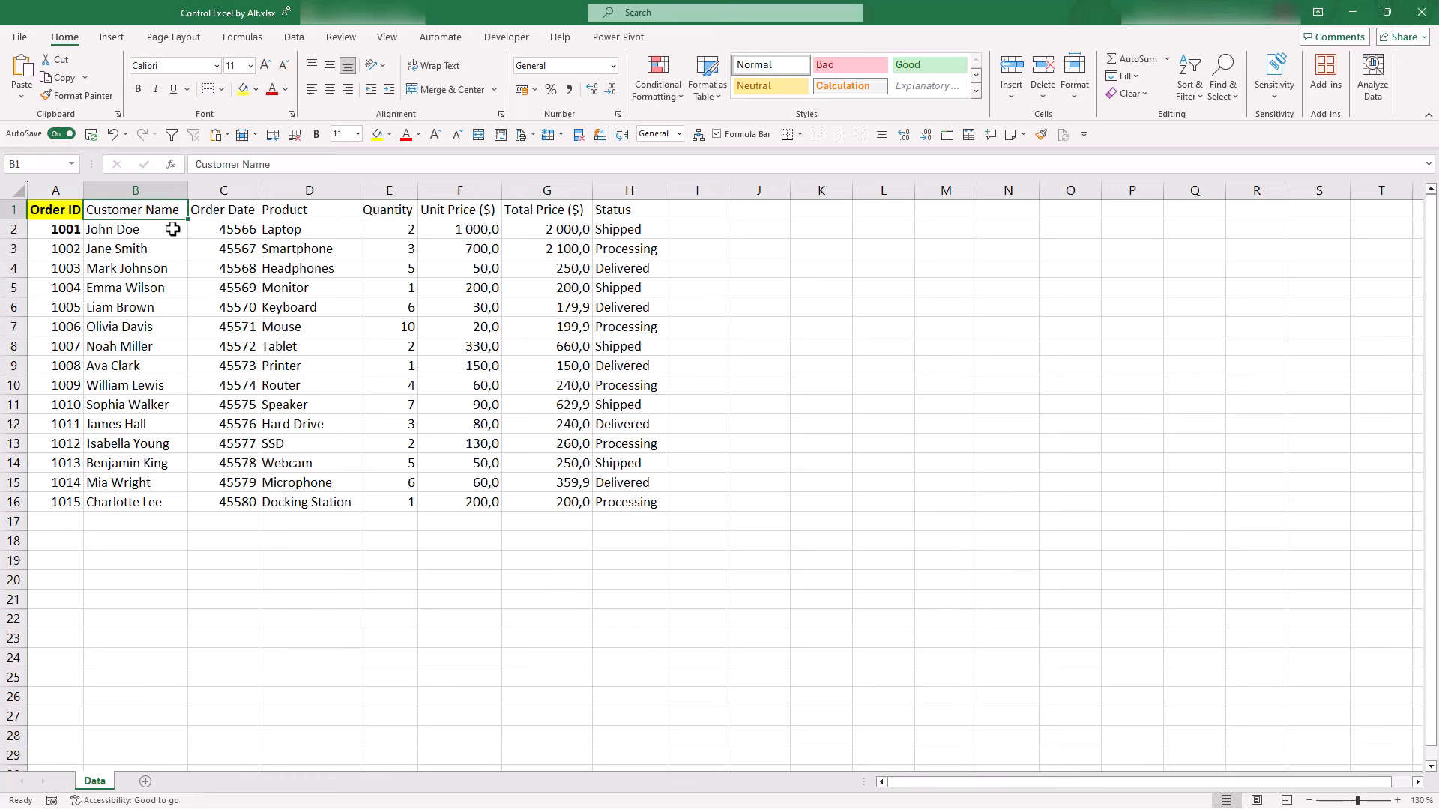
{"action": "key", "text": "alt"}
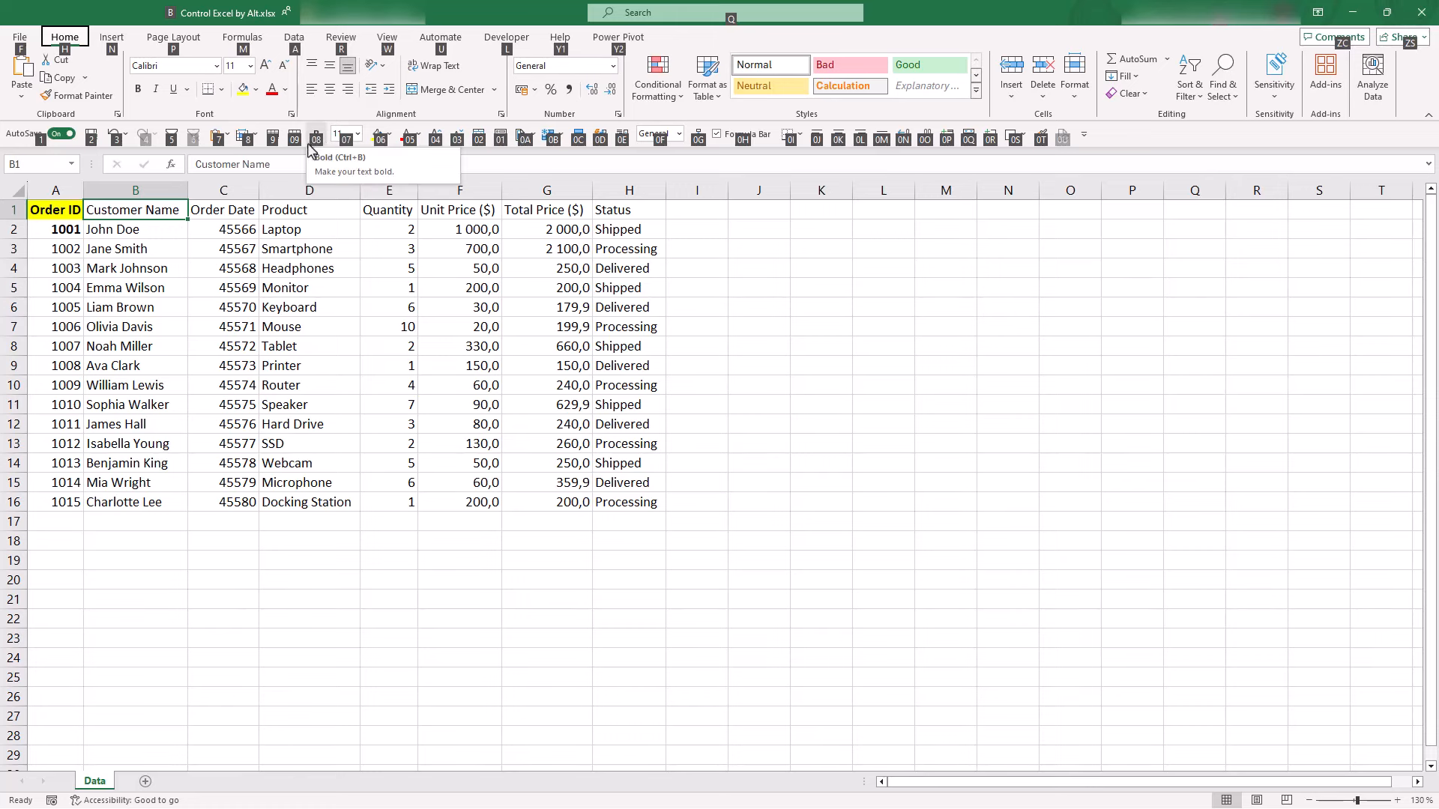
{"action": "key", "text": "0"}
{"action": "key", "text": "8"}
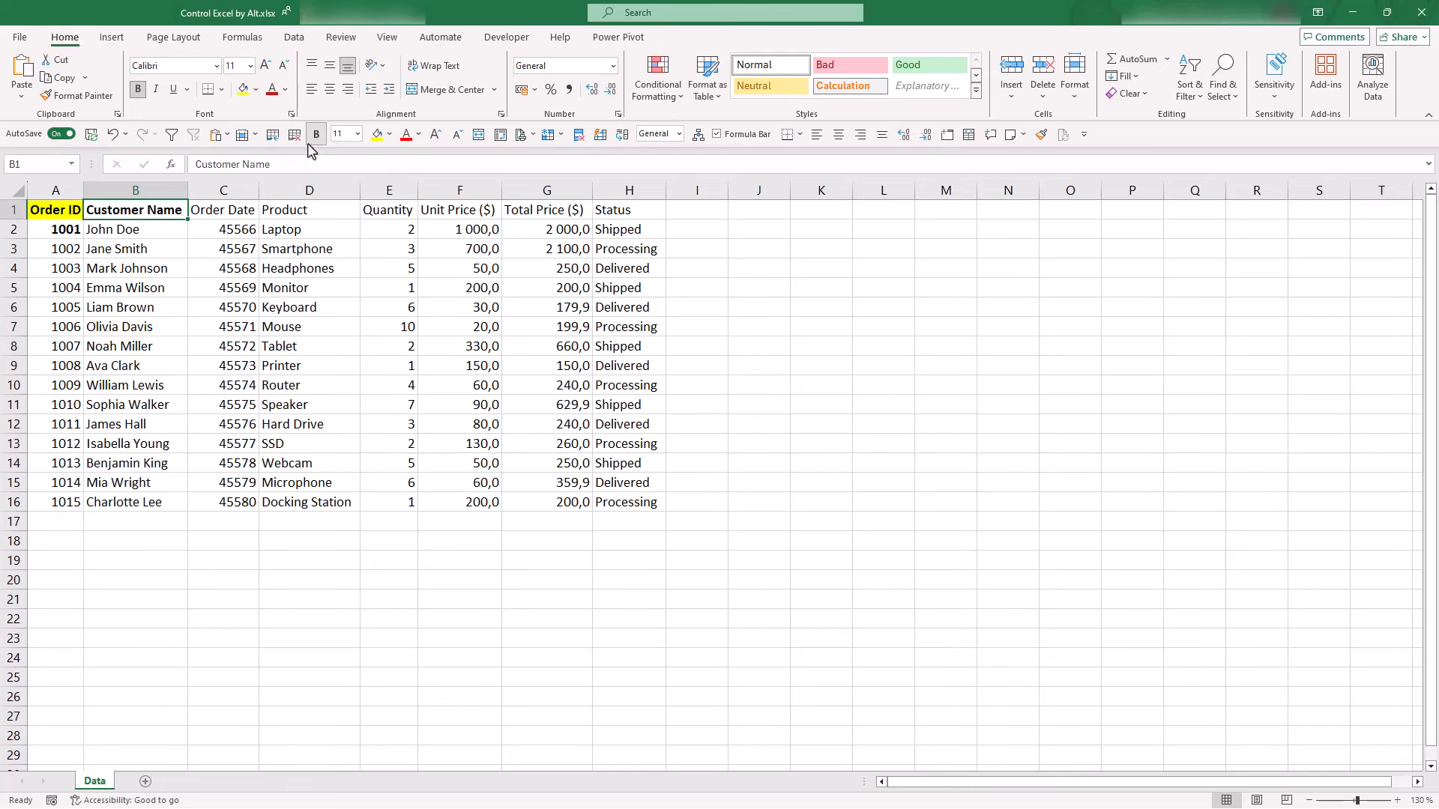
Fill the Customer Name header cell B1 with the standard yellow color.
{"action": "key", "text": "alt"}
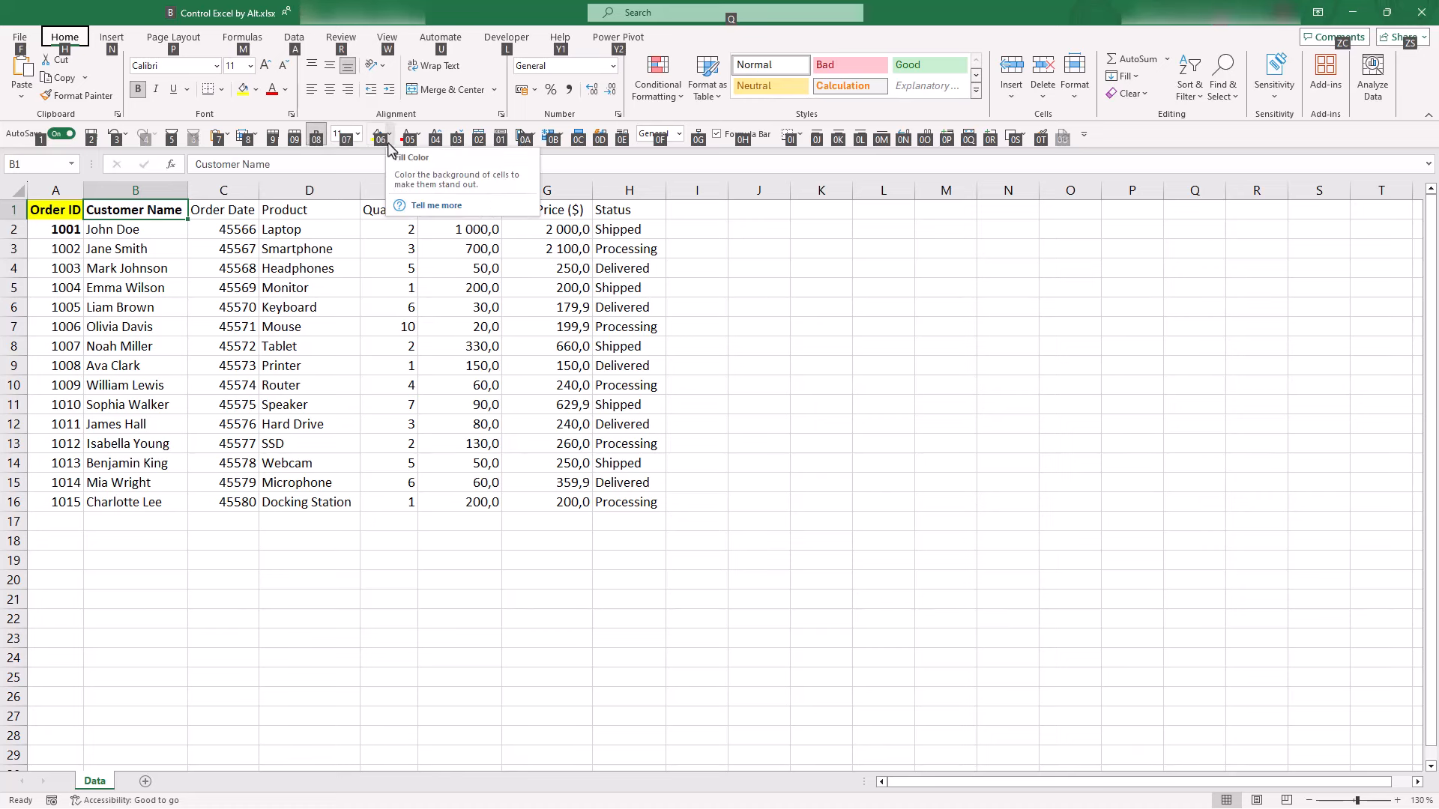
{"action": "key", "text": "0"}
{"action": "key", "text": "6"}
{"action": "key", "text": "Up"}
{"action": "key", "text": "Up"}
{"action": "key", "text": "Up"}
{"action": "key", "text": "Left"}
{"action": "key", "text": "Left"}
{"action": "key", "text": "Left"}
{"action": "key", "text": "Left"}
{"action": "key", "text": "Left"}
{"action": "key", "text": "Left"}
{"action": "key", "text": "Left"}
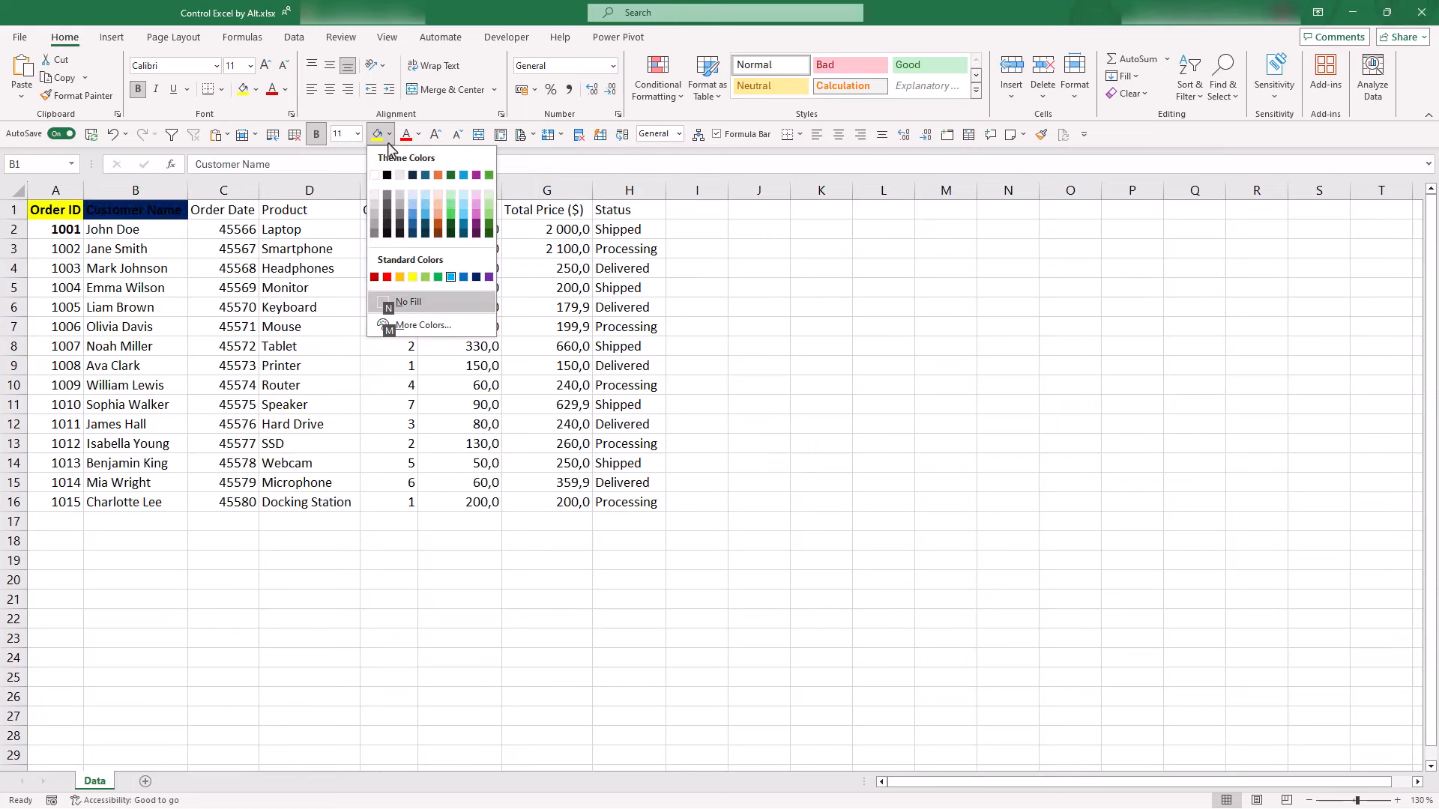
{"action": "key", "text": "Right"}
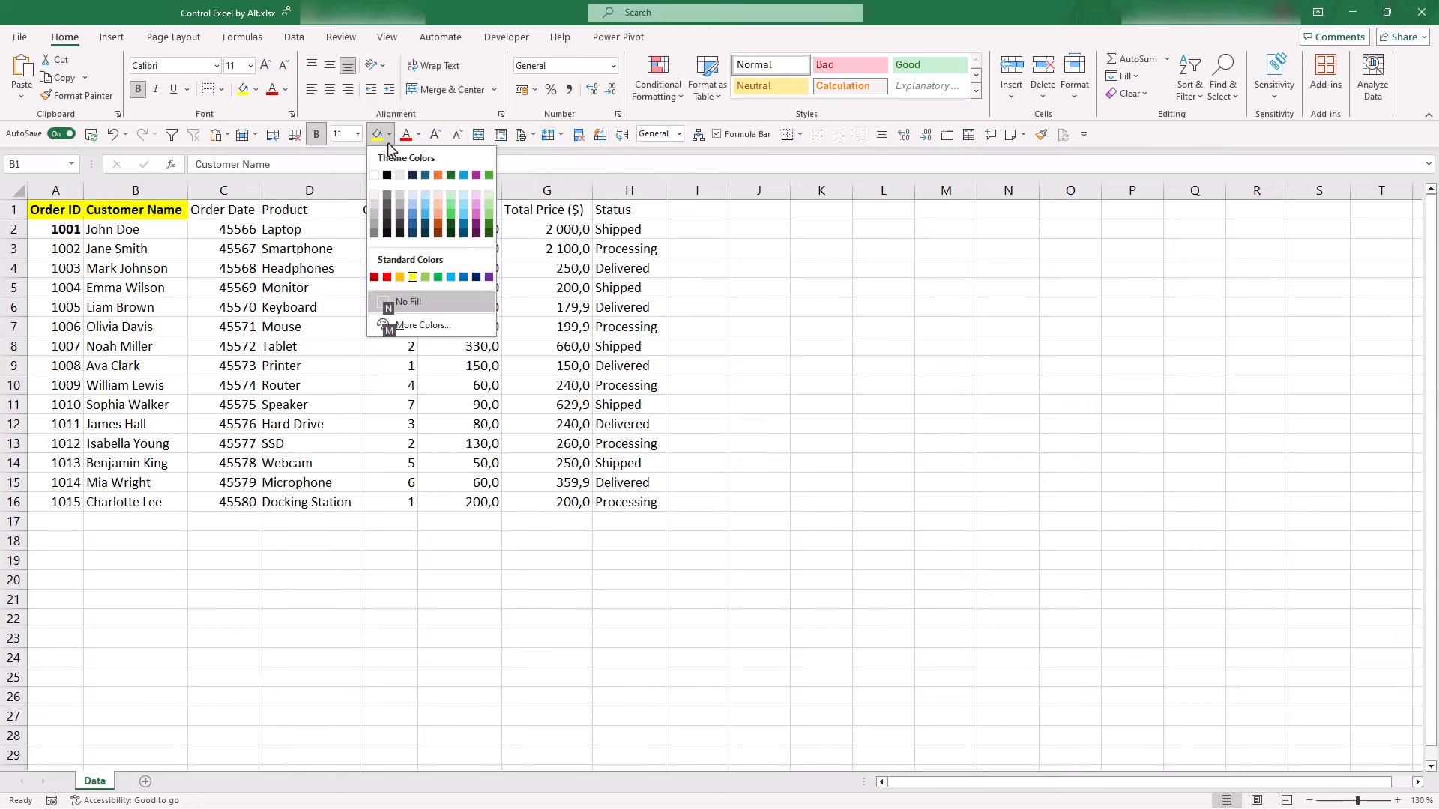
{"action": "key", "text": "Return"}
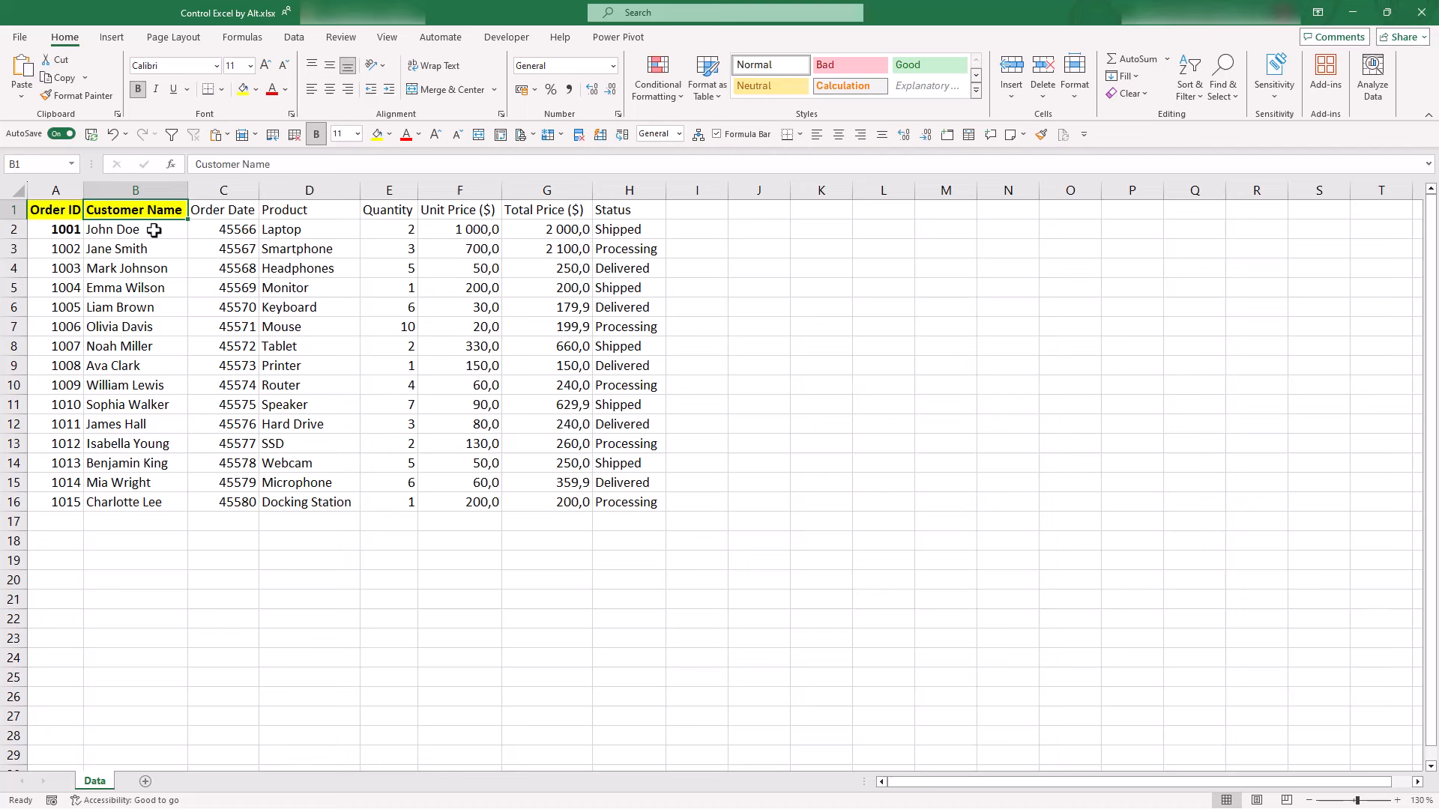
Insert a new worksheet and move it to the end of the workbook, behind the Data sheet.
{"action": "left_click", "coordinate": [154, 230]}
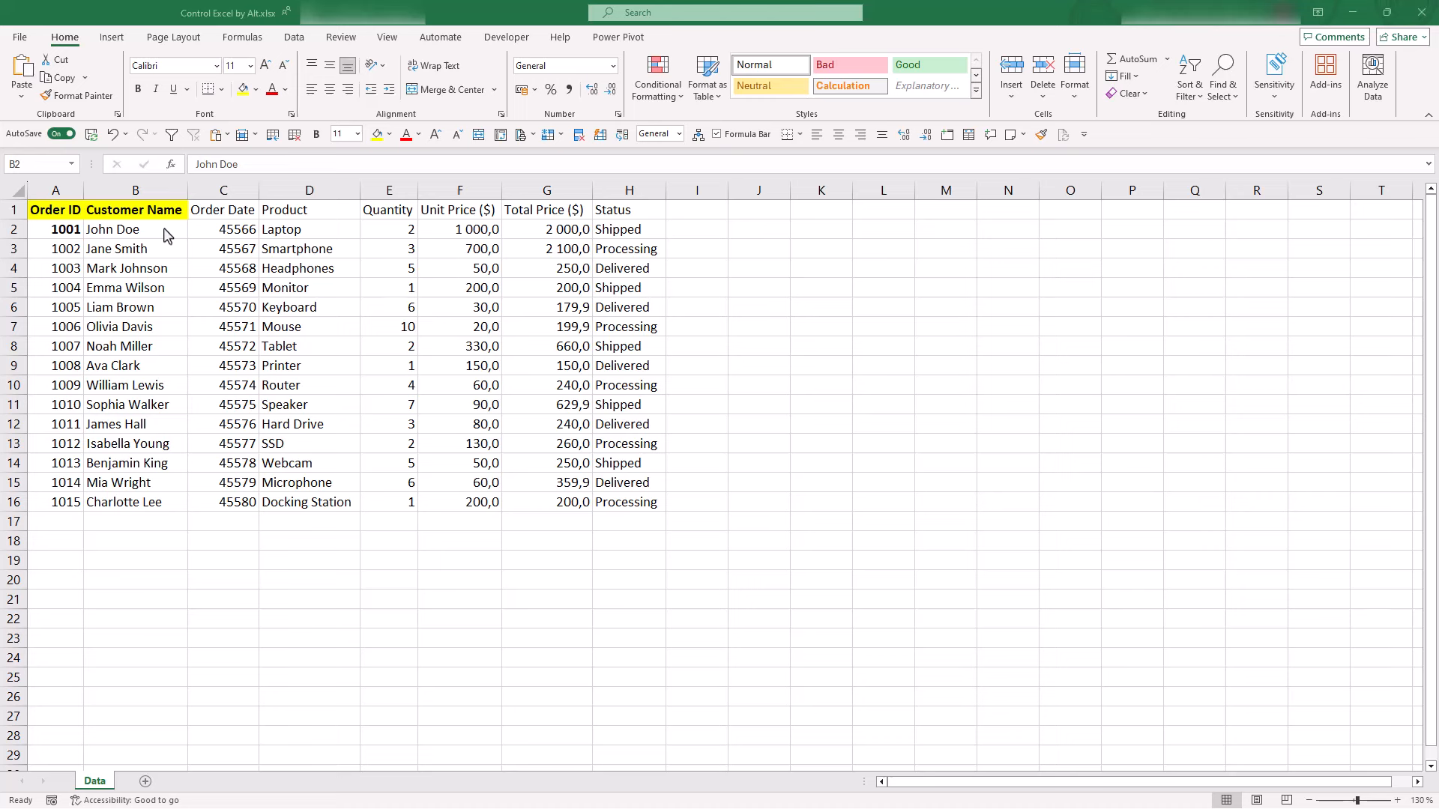
{"action": "left_click", "coordinate": [160, 230]}
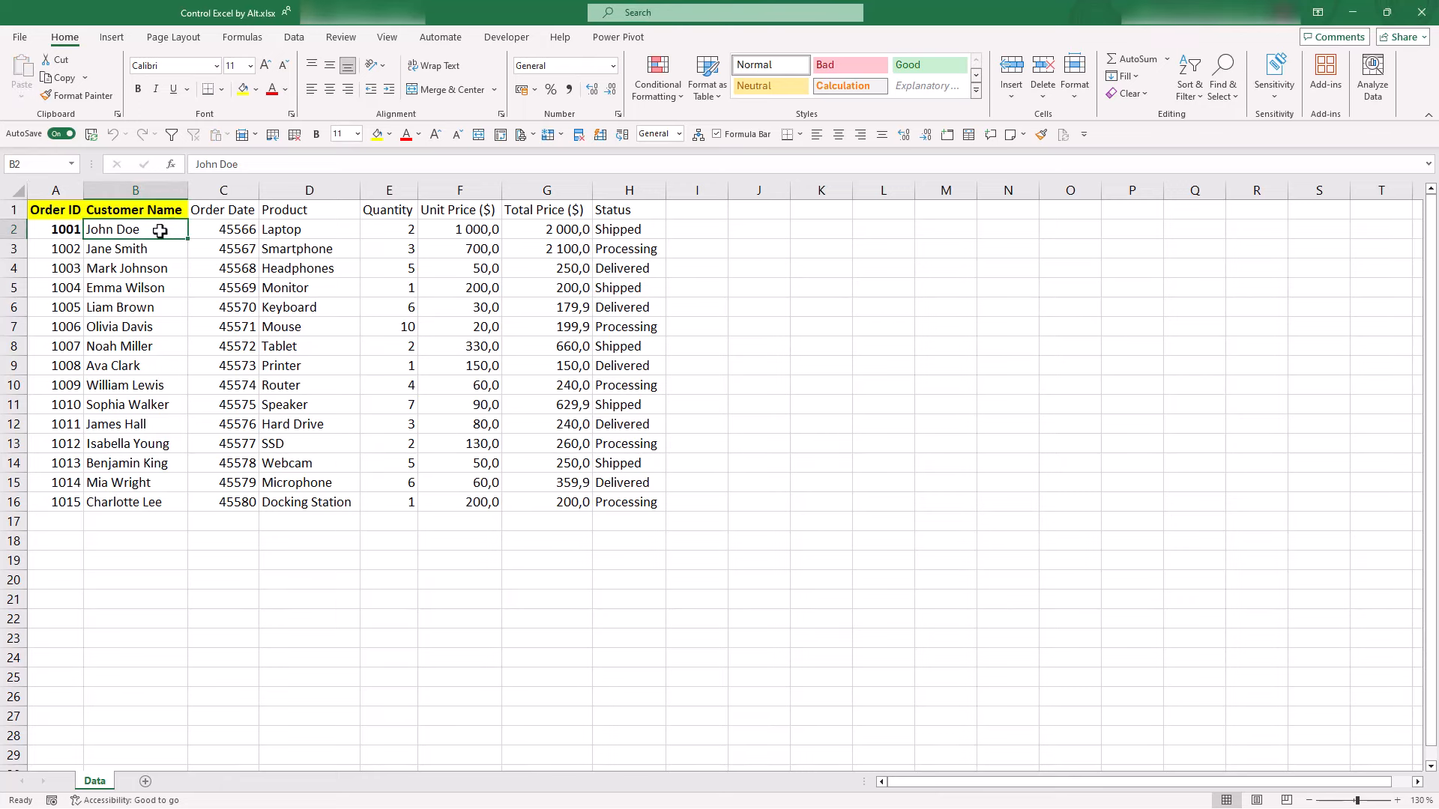
{"action": "key", "text": "shift+F11"}
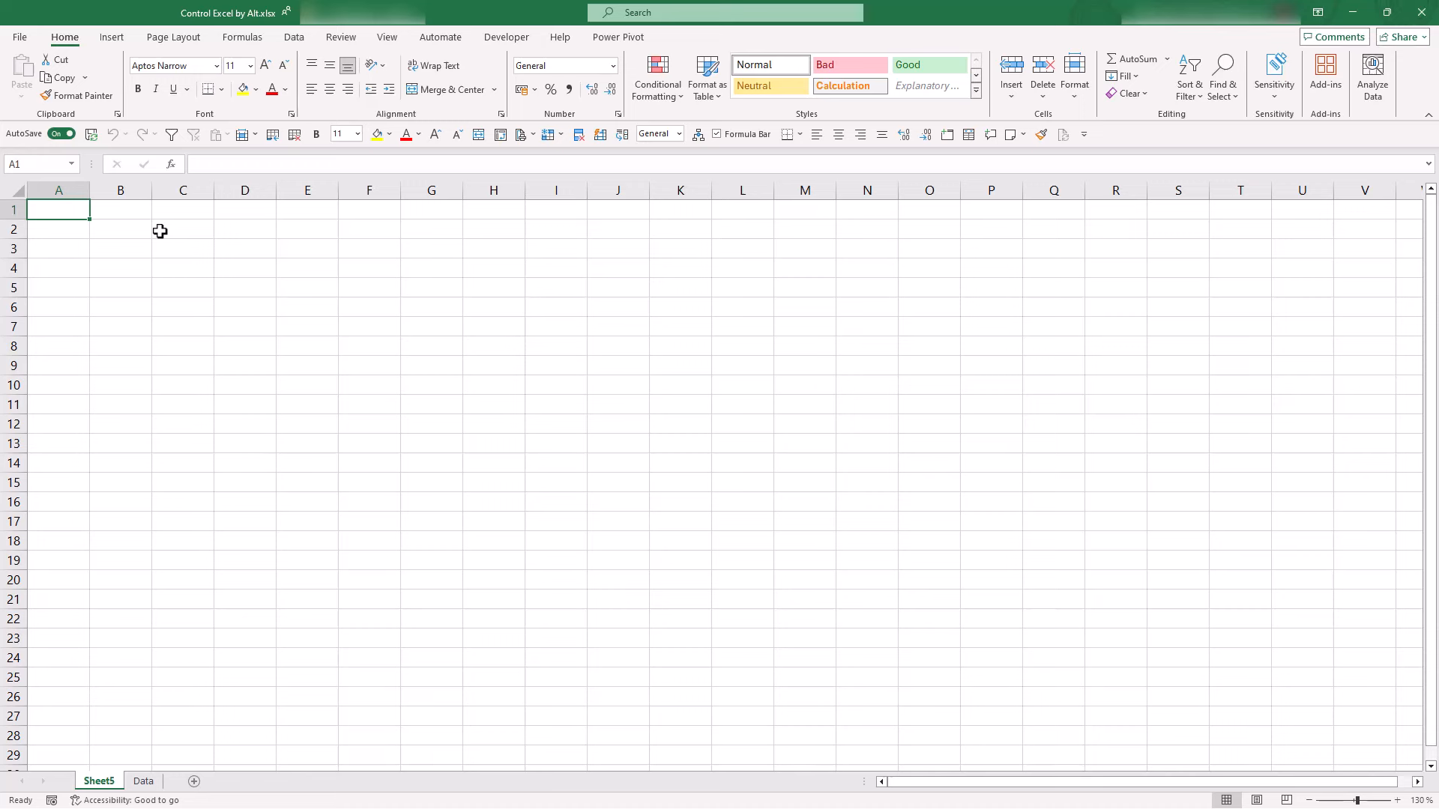
{"action": "key", "text": "alt"}
{"action": "key", "text": "8"}
{"action": "key", "text": "m"}
{"action": "key", "text": "End"}
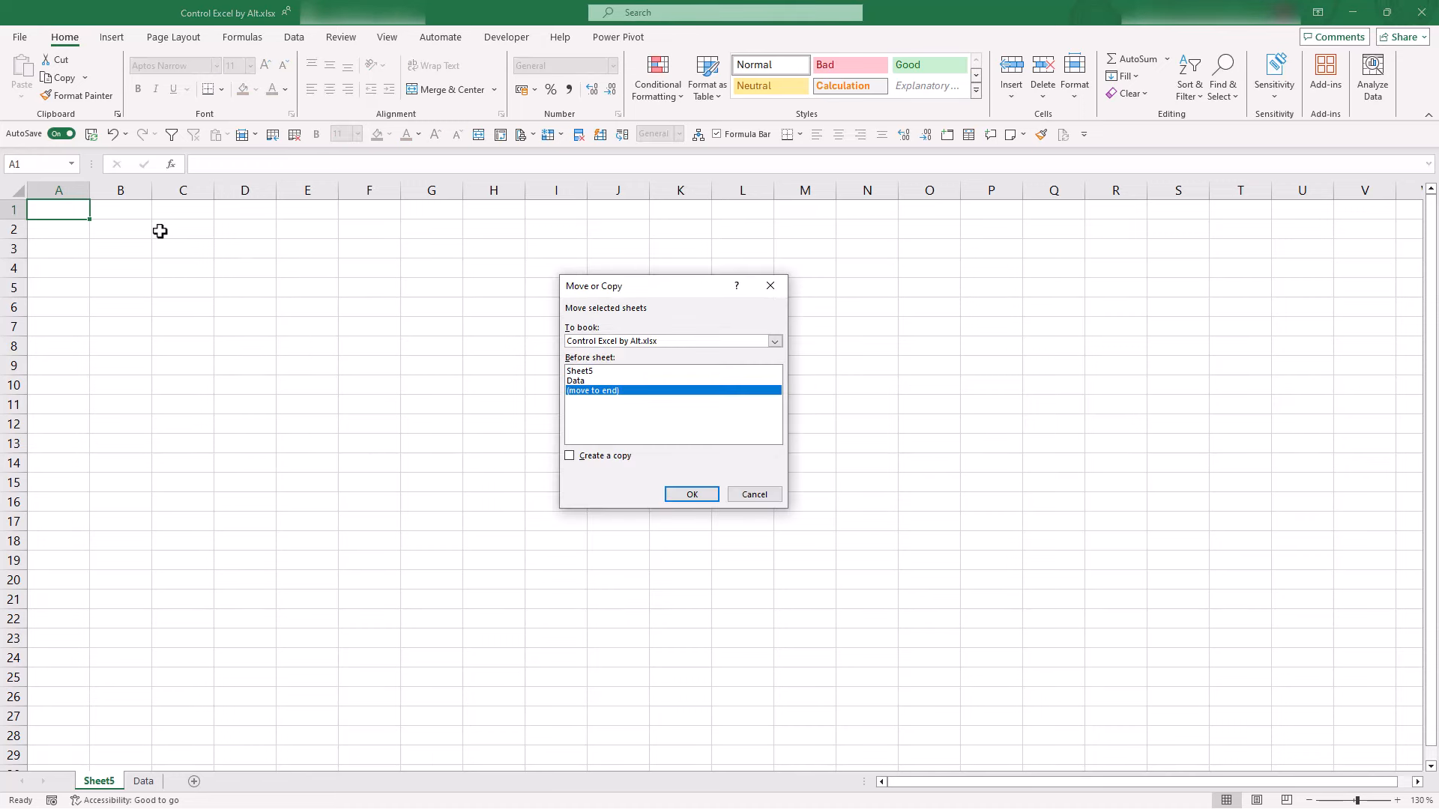
{"action": "key", "text": "Return"}
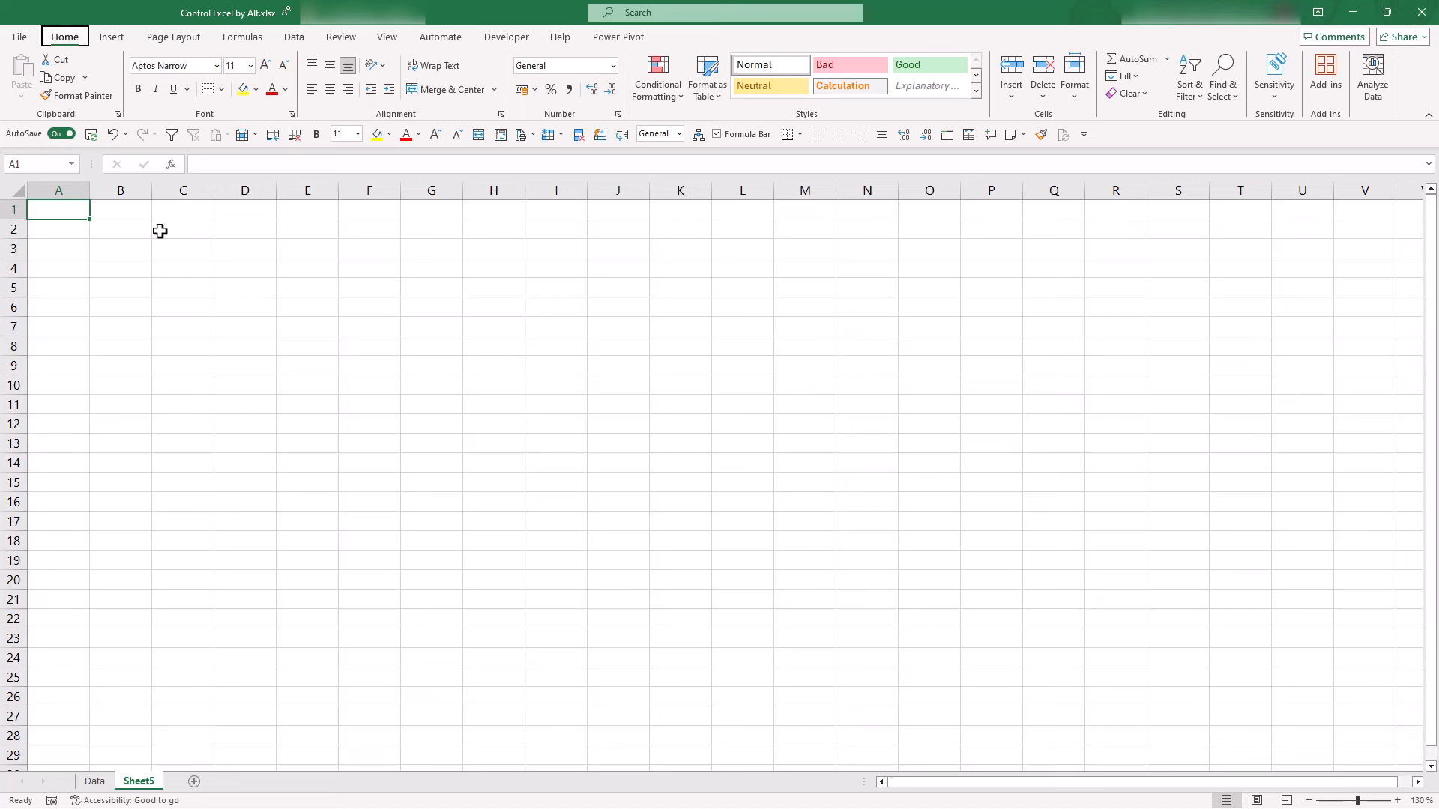
Rename the new worksheet as Data_Copy.
{"action": "type", "text": "8rDA"}
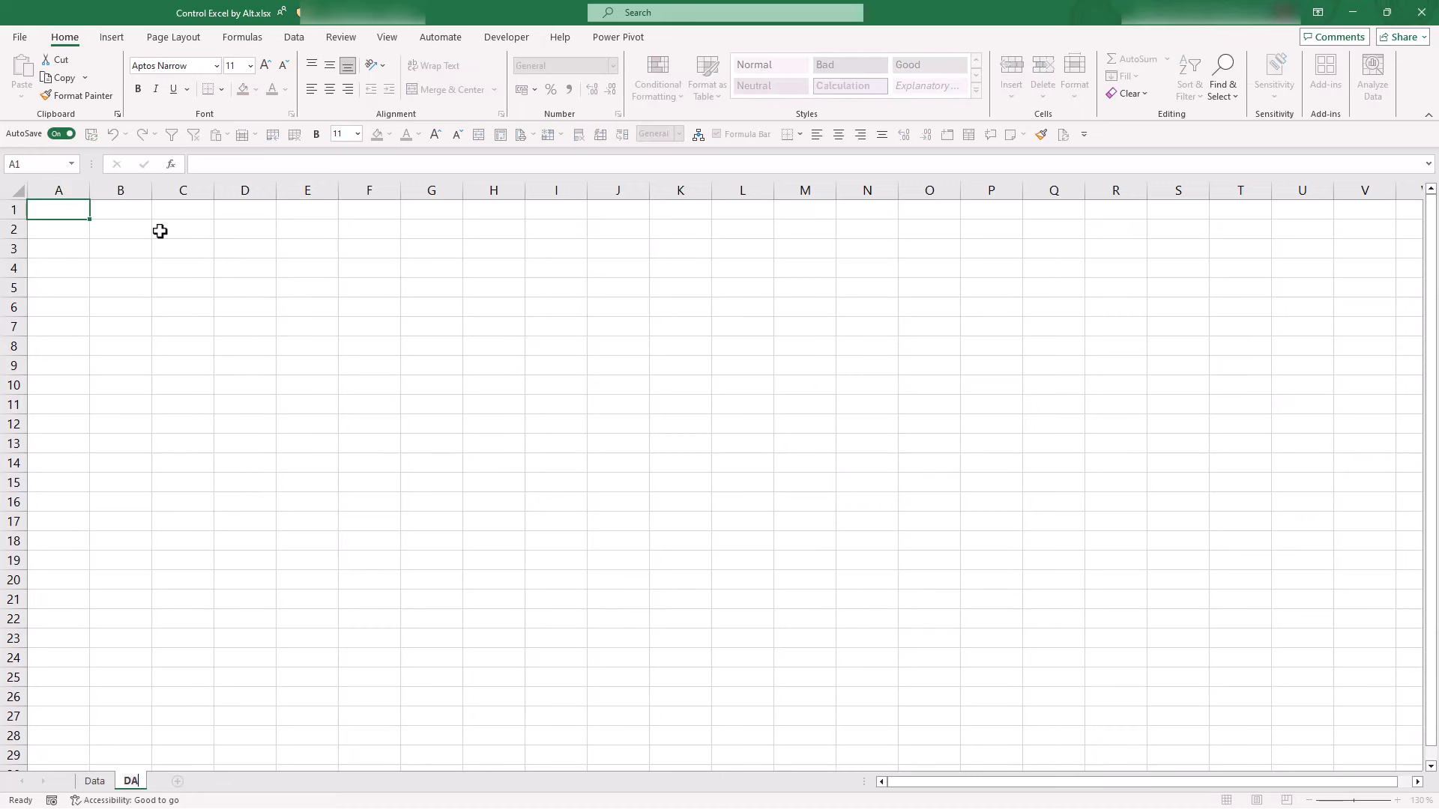
{"action": "type", "text": "ta_Cop"}
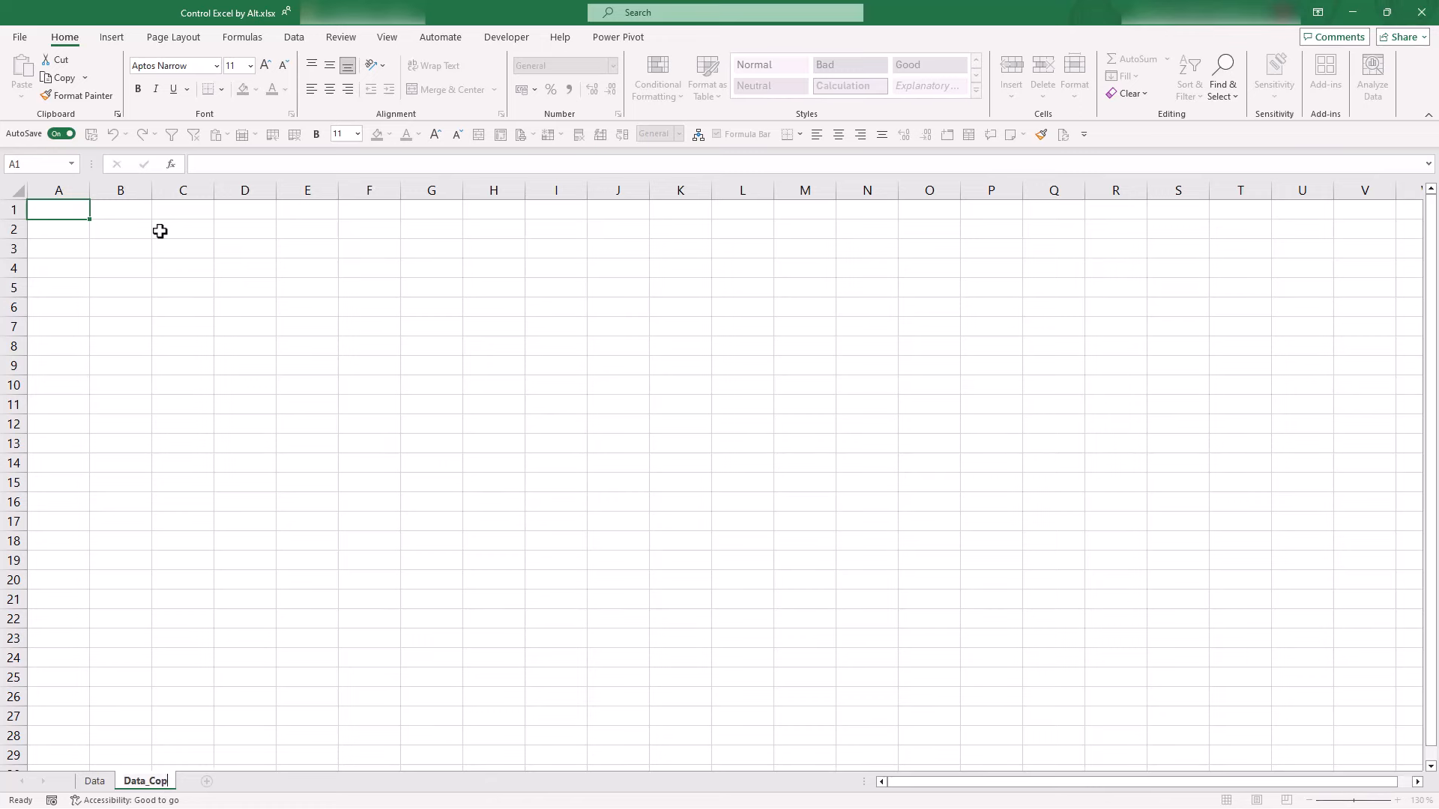
{"action": "type", "text": "y"}
{"action": "key", "text": "Return"}
Copy the whole order table from the Data sheet and paste only its values into Data_Copy starting at cell A1.
{"action": "key", "text": "ctrl+Page_Up"}
{"action": "key", "text": "ctrl+Home"}
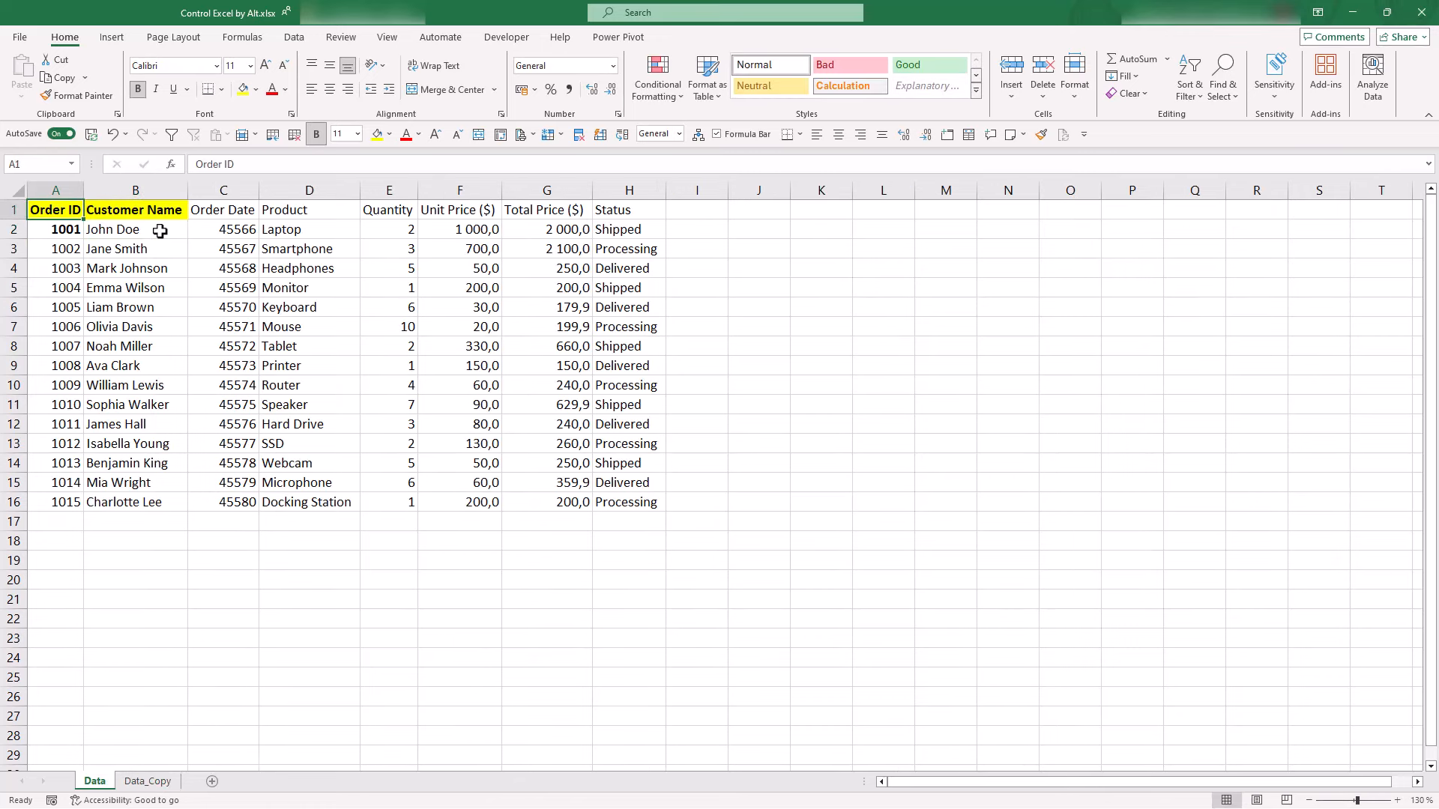
{"action": "key", "text": "ctrl+a"}
{"action": "key", "text": "ctrl+c"}
{"action": "key", "text": "ctrl+Page_Down"}
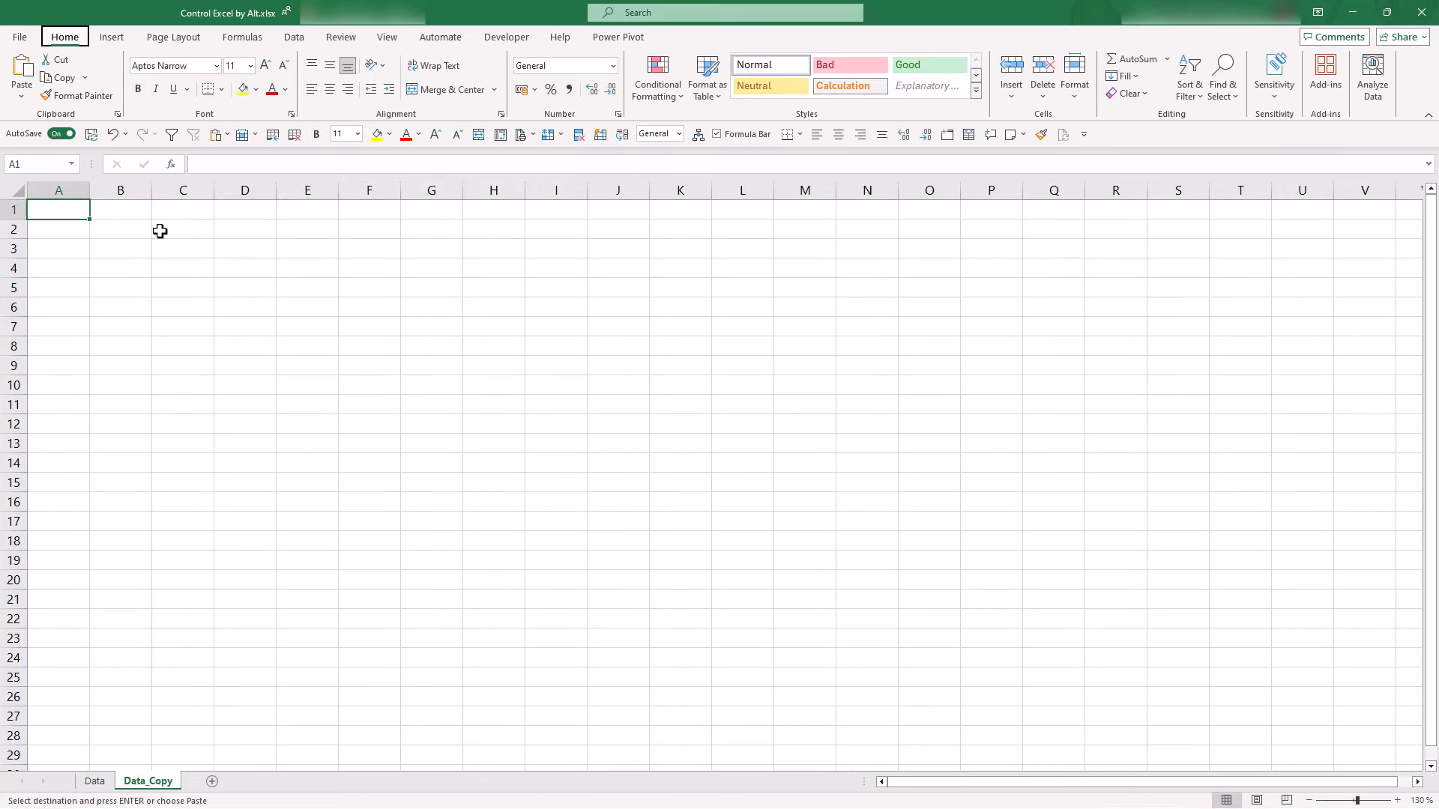
{"action": "key", "text": "ctrl+v"}
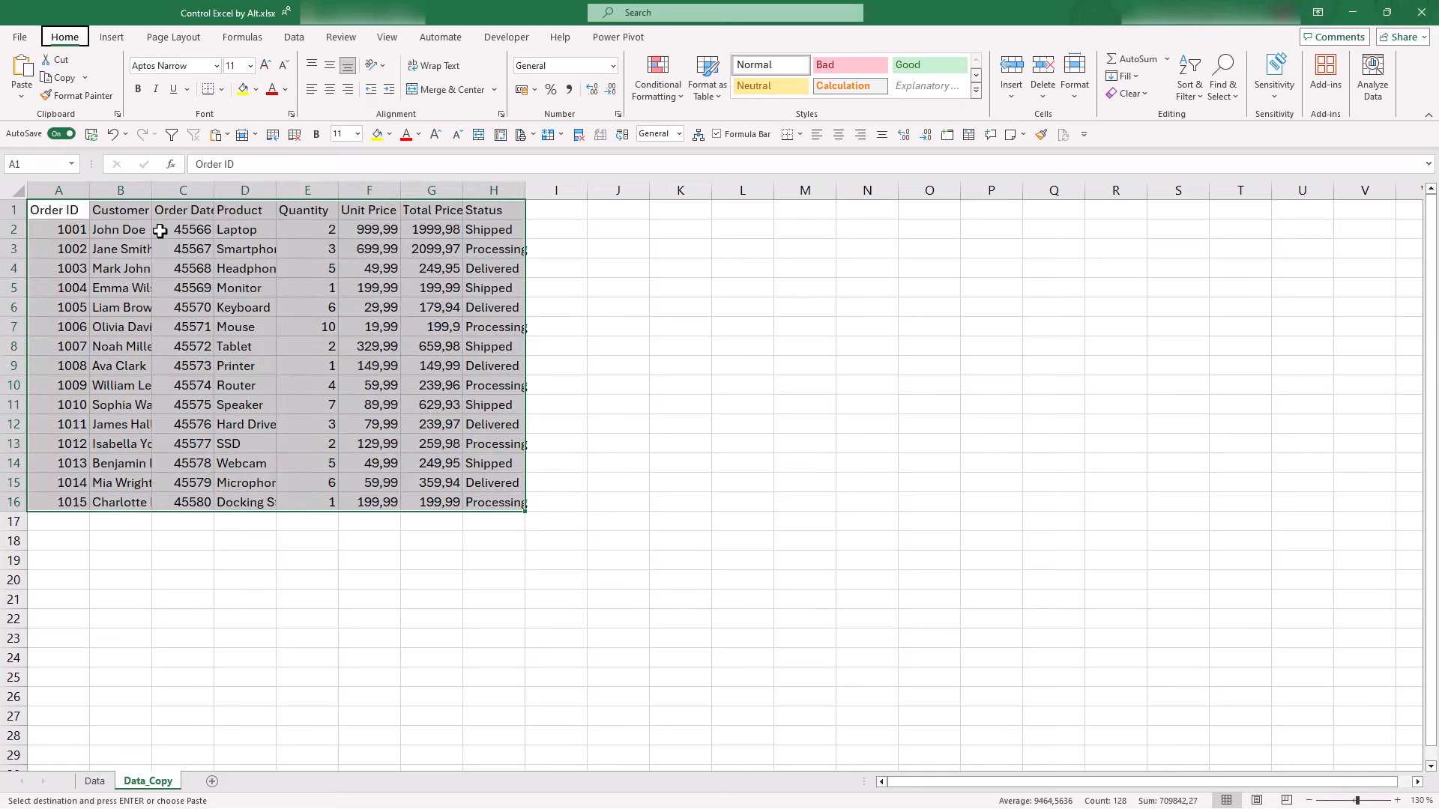
AutoFit the column widths of the pasted order table in columns A to H.
{"action": "key", "text": "h"}
{"action": "key", "text": "o"}
{"action": "key", "text": "i"}
Make the header row A1:H1 of the copied table bold.
{"action": "key", "text": "ctrl+Home"}
{"action": "key", "text": "ctrl+shift+Right"}
{"action": "key", "text": "alt"}
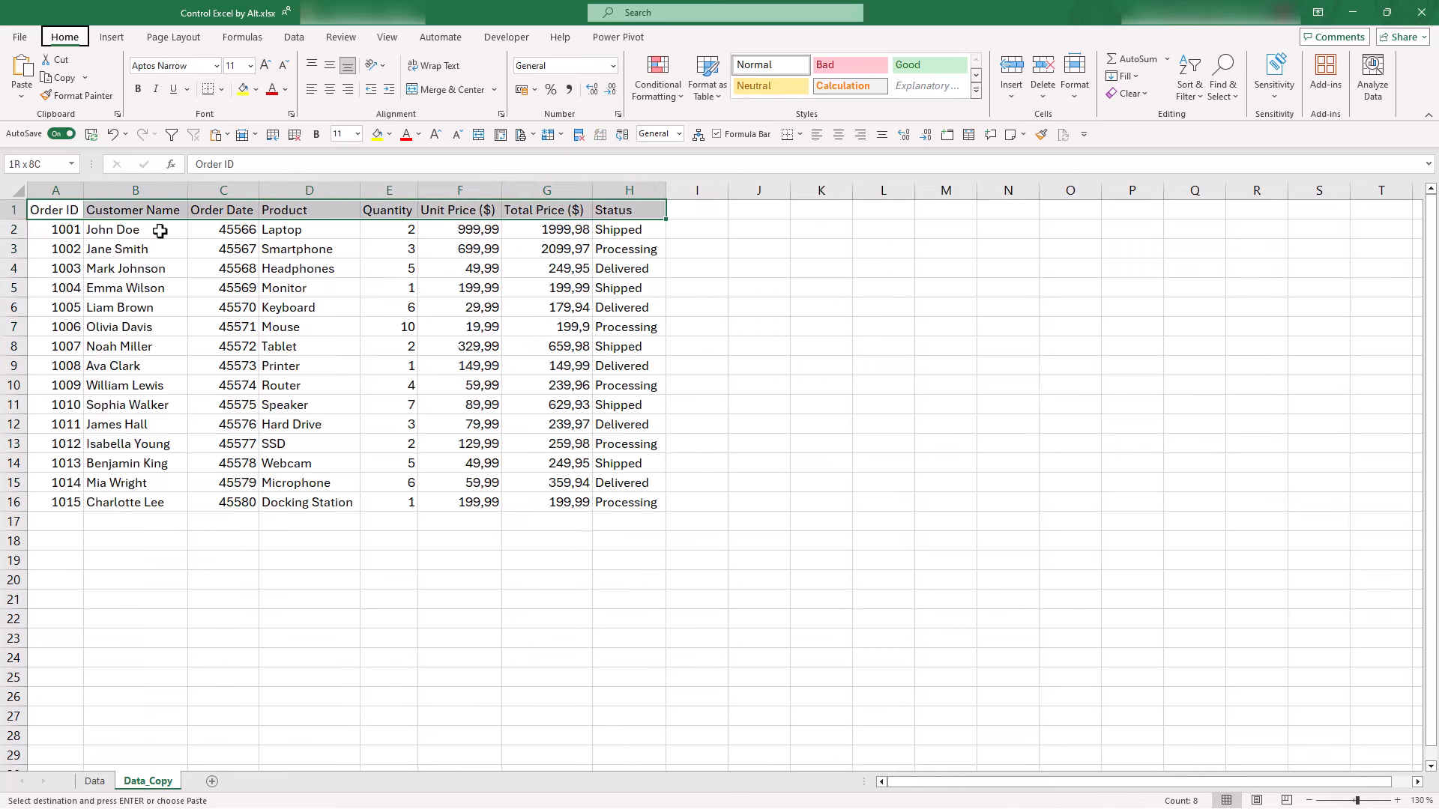
{"action": "key", "text": "h"}
{"action": "key", "text": "1"}
Apply the Short Date number format to the Order Date column, cells C1:C16.
{"action": "key", "text": "Right"}
{"action": "key", "text": "Right"}
{"action": "key", "text": "ctrl+shift+Down"}
{"action": "key", "text": "alt"}
{"action": "key", "text": "0"}
{"action": "key", "text": "f"}
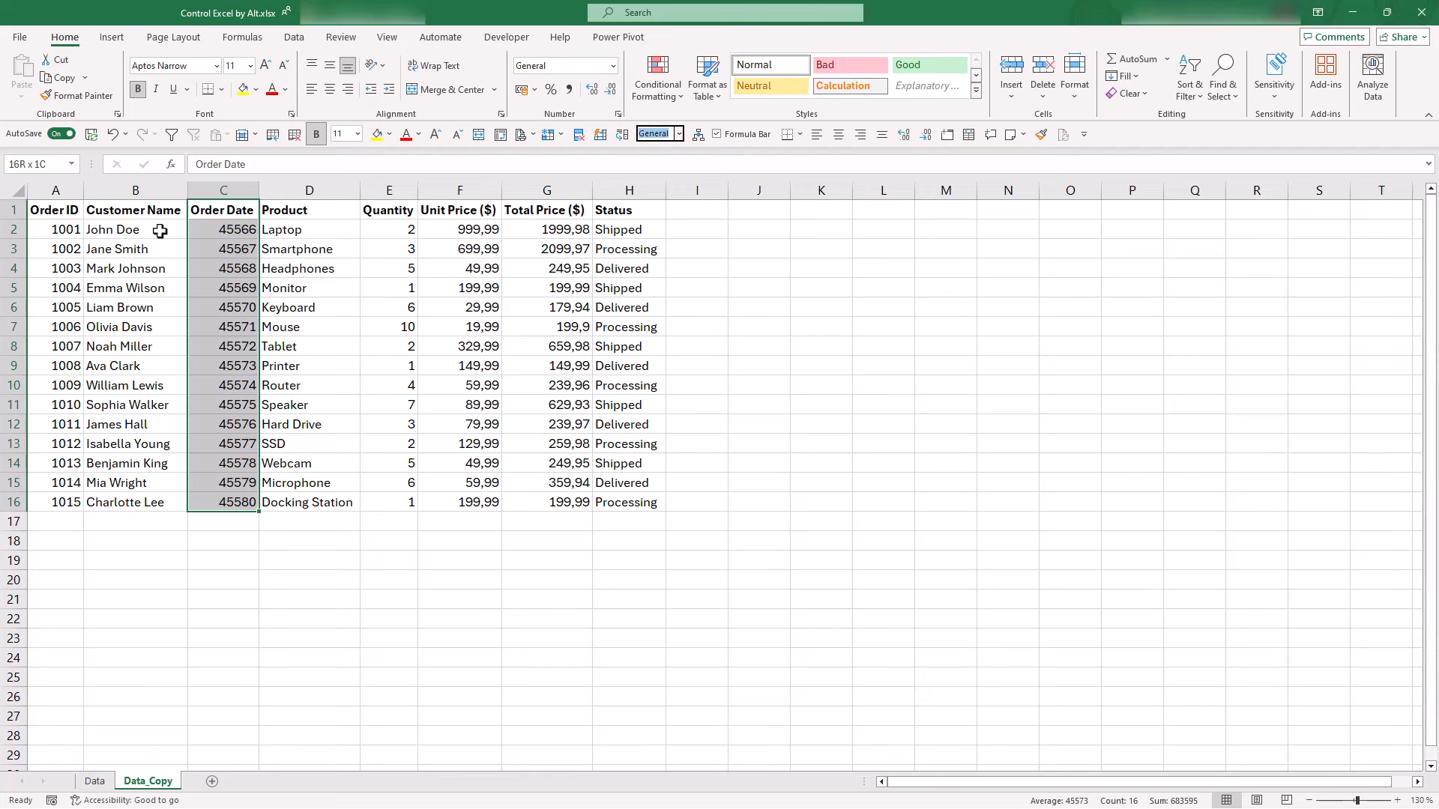
{"action": "key", "text": "alt+Down"}
{"action": "key", "text": "Down"}
{"action": "key", "text": "Down"}
{"action": "key", "text": "Down"}
{"action": "key", "text": "Down"}
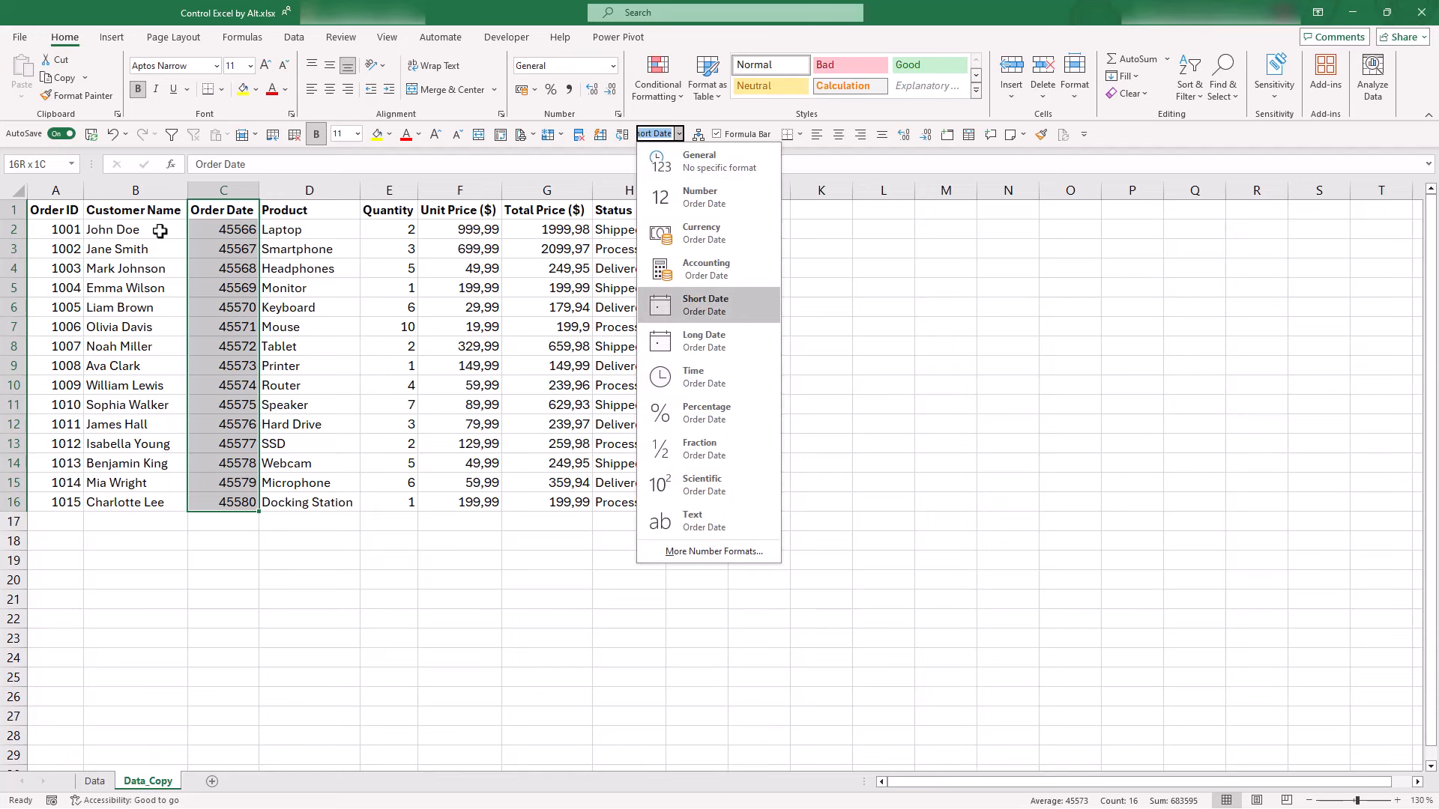
{"action": "key", "text": "Return"}
AutoFit the width of the Order Date column and select cell B2 under Customer Name.
{"action": "key", "text": "8"}
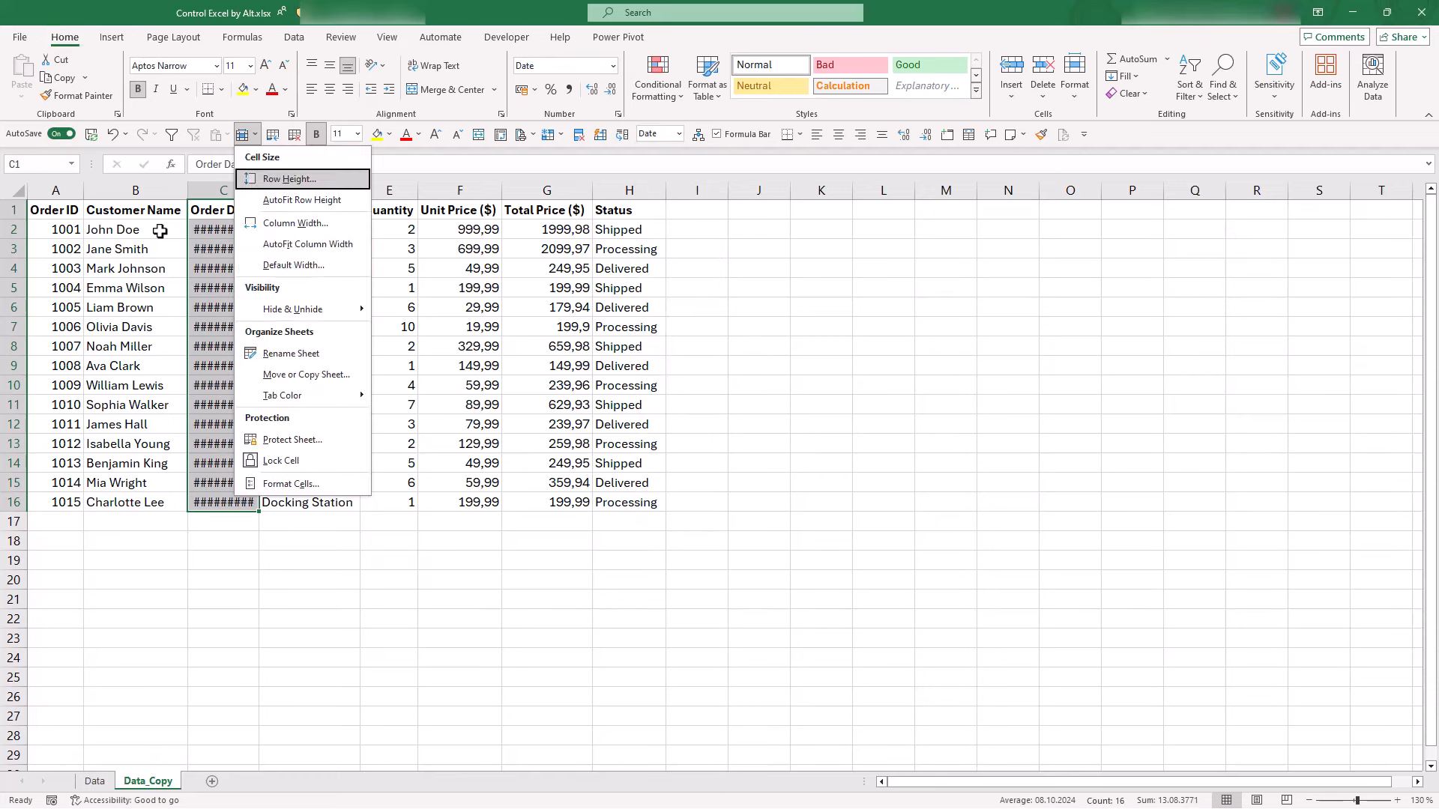
{"action": "key", "text": "i"}
{"action": "key", "text": "Left"}
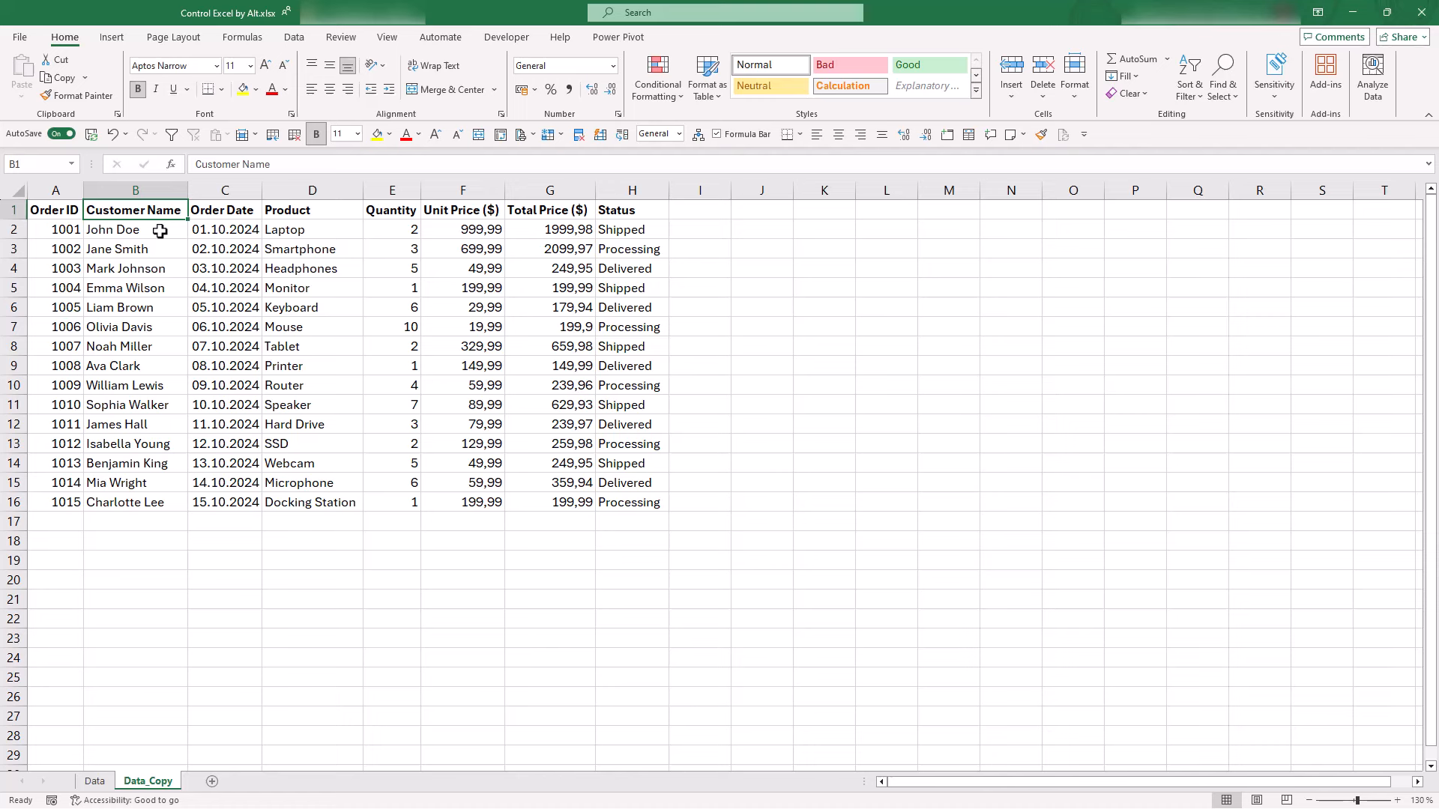
{"action": "left_click", "coordinate": [163, 230]}
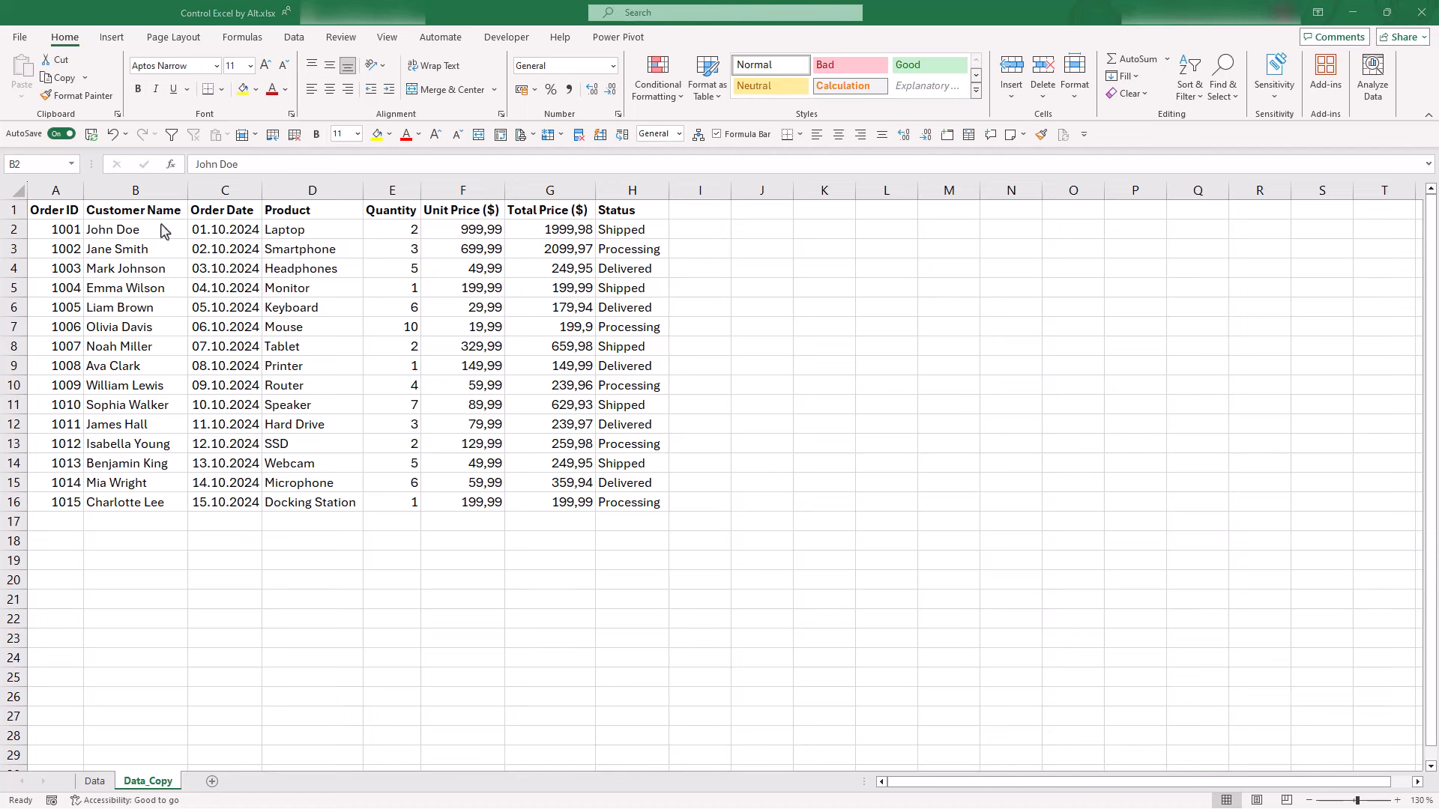